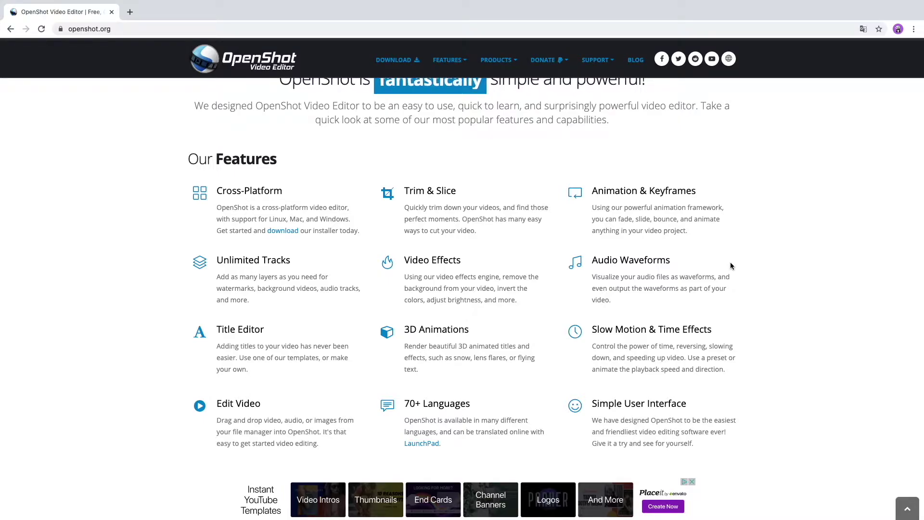
- Download the OS X installer of OpenShot Video Editor v2.5.1 from openshot.org
key("F5")
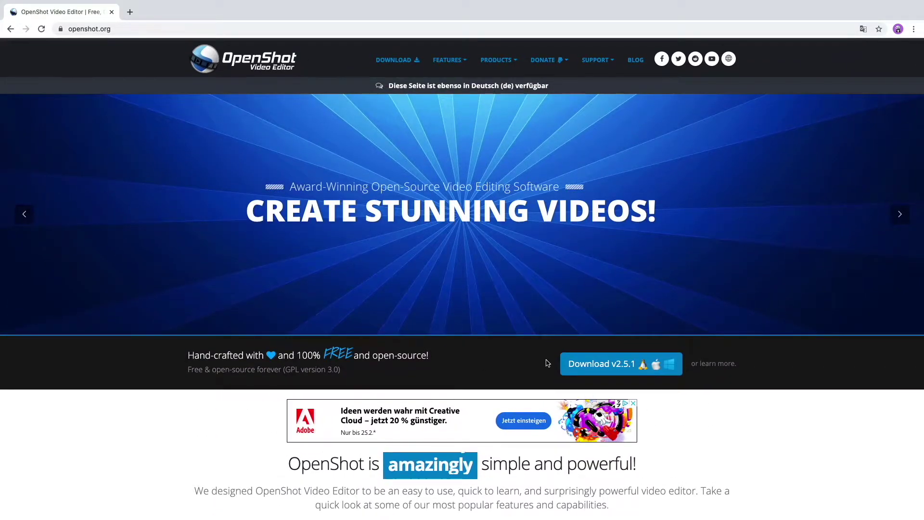
left_click(611, 368)
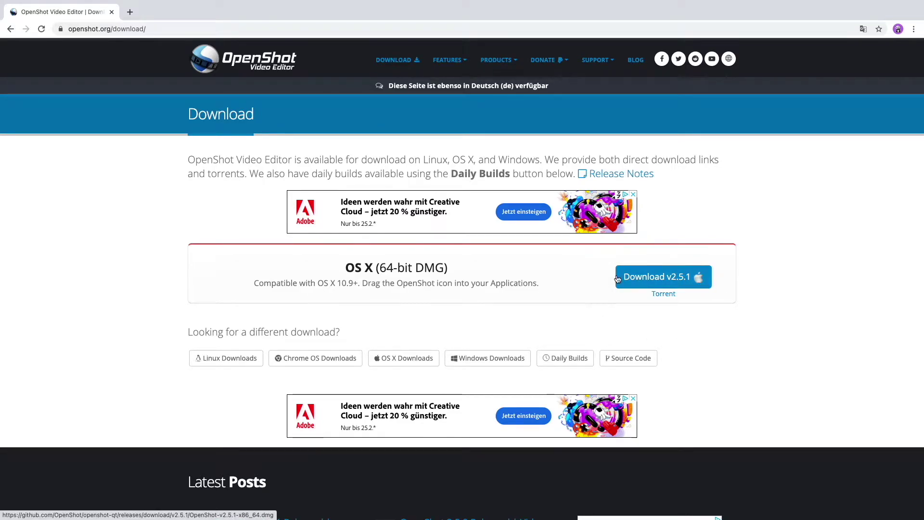
left_click(654, 278)
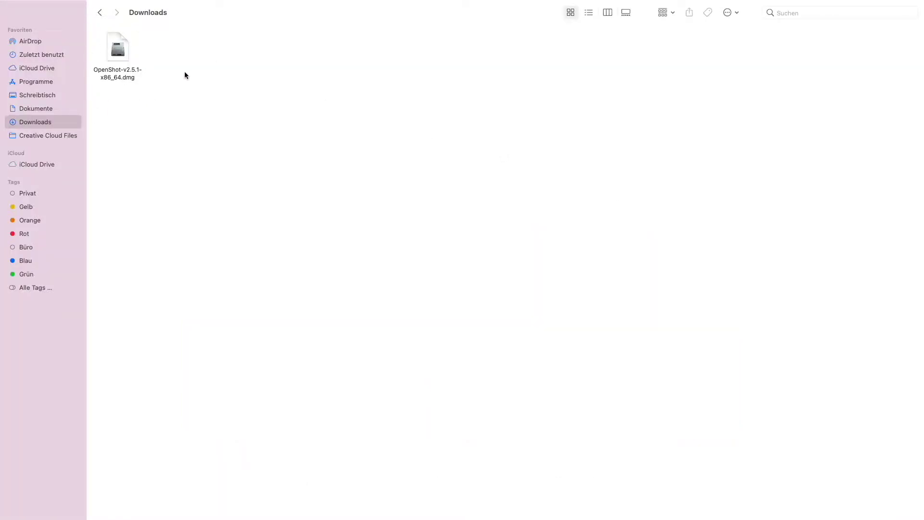
- Open the downloaded OpenShot-v2.5.1-x86_64.dmg and launch OpenShot Video Editor from it
left_click(128, 57)
double_click(127, 56)
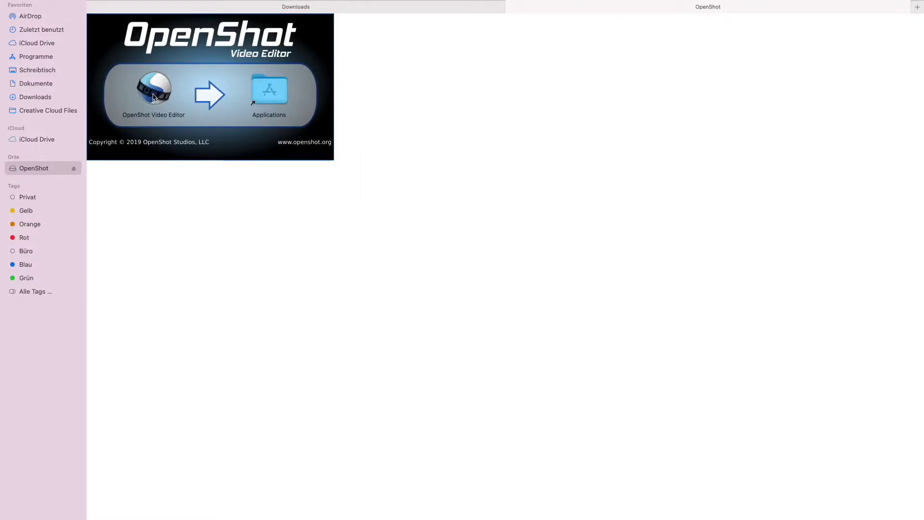
left_click(153, 95)
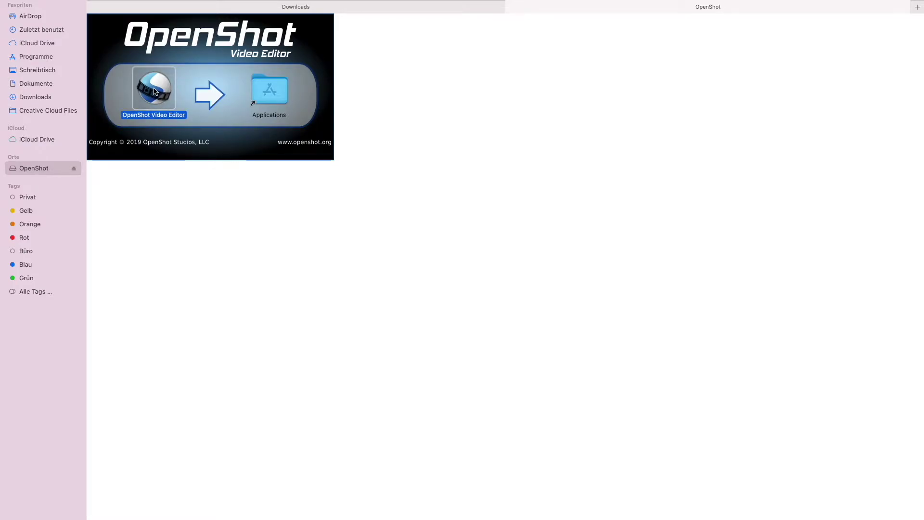
double_click(154, 90)
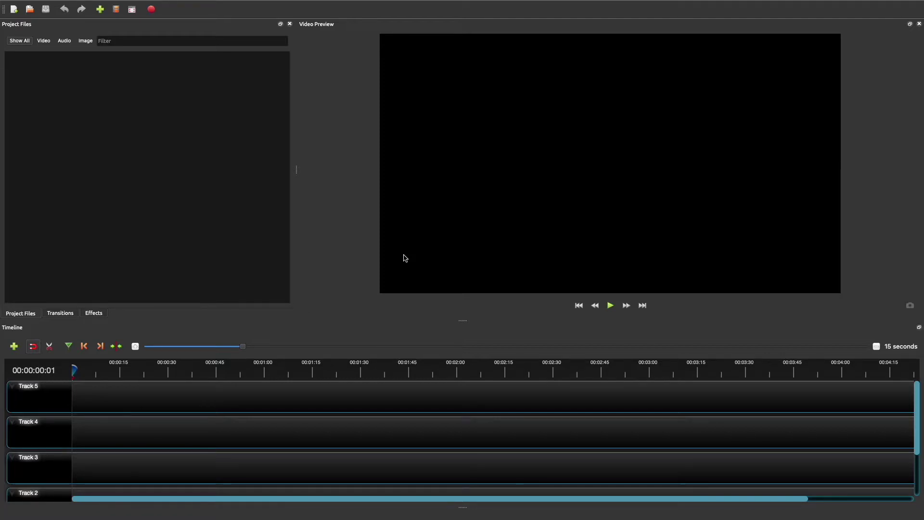
- Import all MP4 clips from the Finder folder #224 (Done) into the OpenShot project files
key("ctrl+super+f")
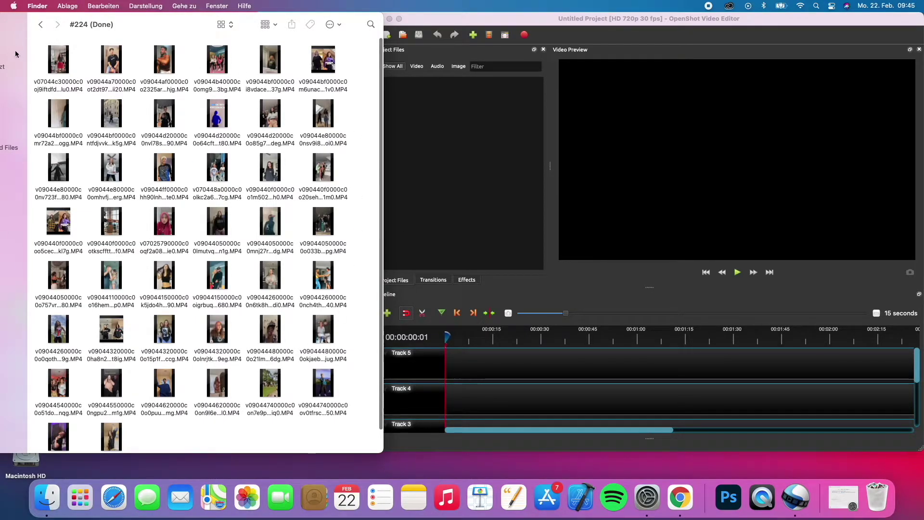
left_click_drag(35, 62, 336, 465)
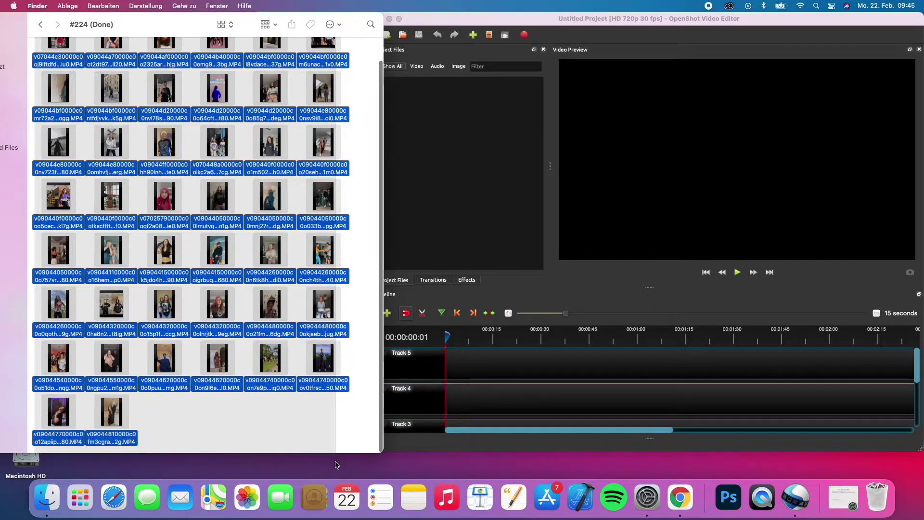
left_click_drag(327, 252, 443, 201)
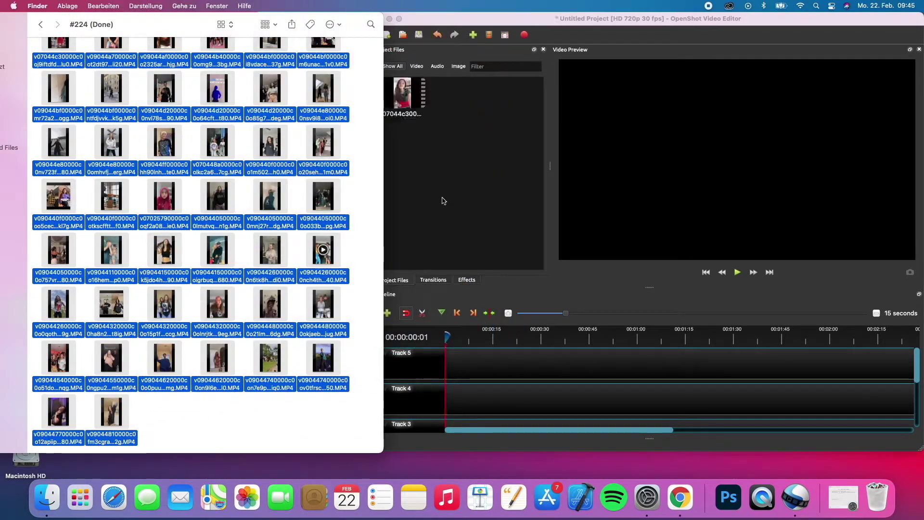
left_click(581, 23)
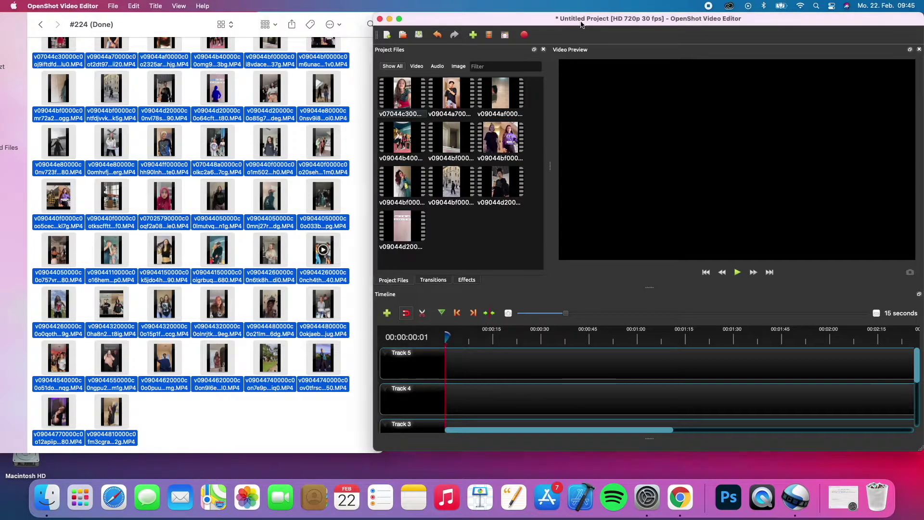
left_click(399, 19)
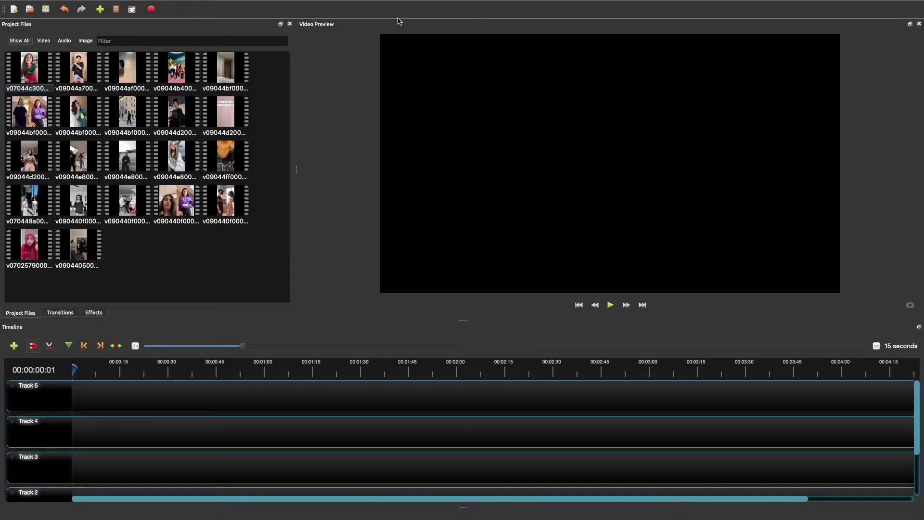
scroll(271, 158, "down", 4)
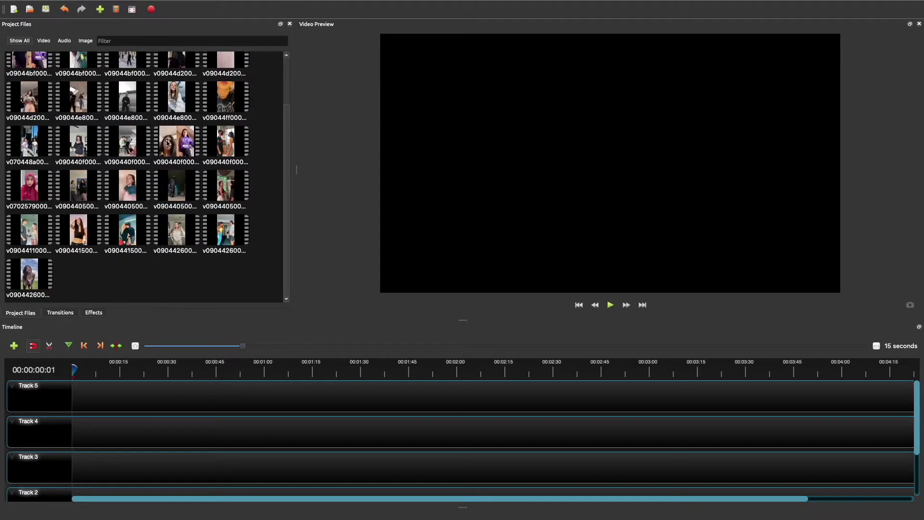
scroll(271, 159, "down", 3)
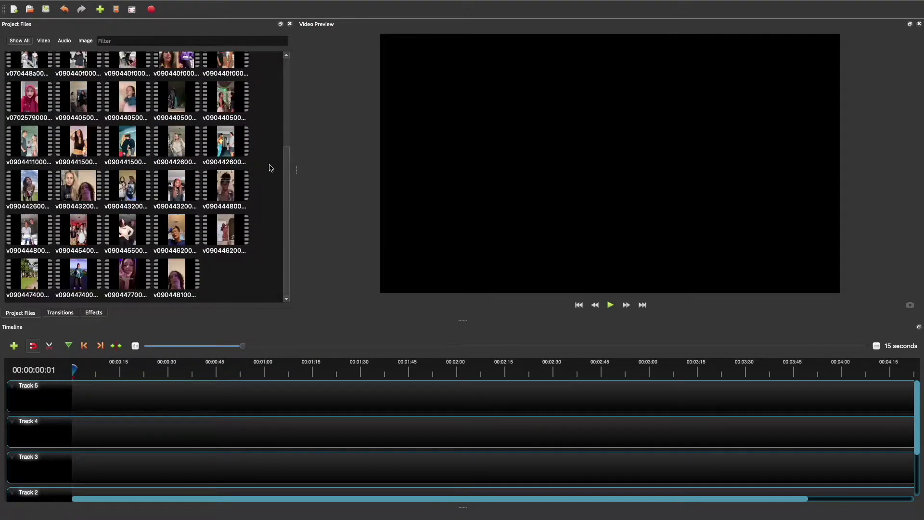
scroll(264, 72, "up", 10)
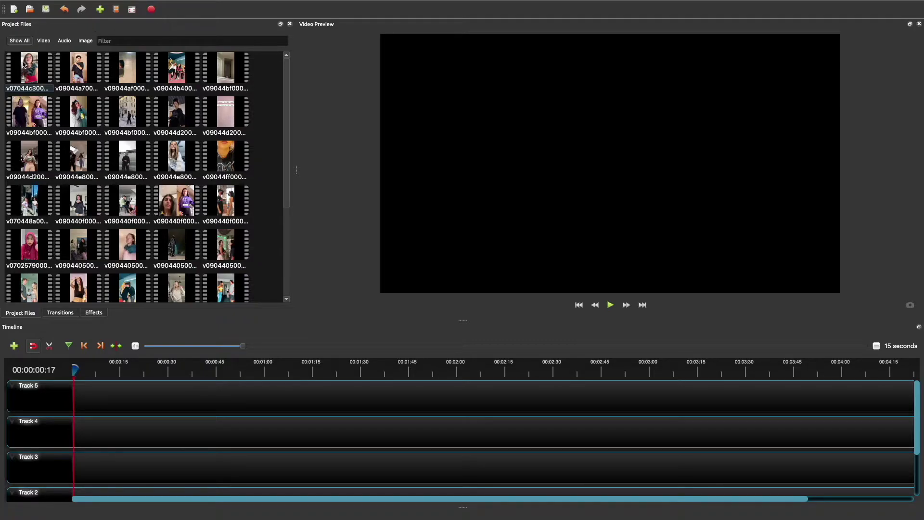
- Place all the imported video clips end to end on Track 5, in the order of the project files
left_click_drag(22, 67, 73, 397)
left_click_drag(78, 68, 144, 397)
left_click_drag(125, 71, 166, 398)
left_click_drag(175, 72, 197, 404)
left_click_drag(215, 74, 262, 394)
left_click_drag(29, 111, 481, 395)
left_click_drag(127, 156, 649, 395)
left_click_drag(214, 197, 819, 396)
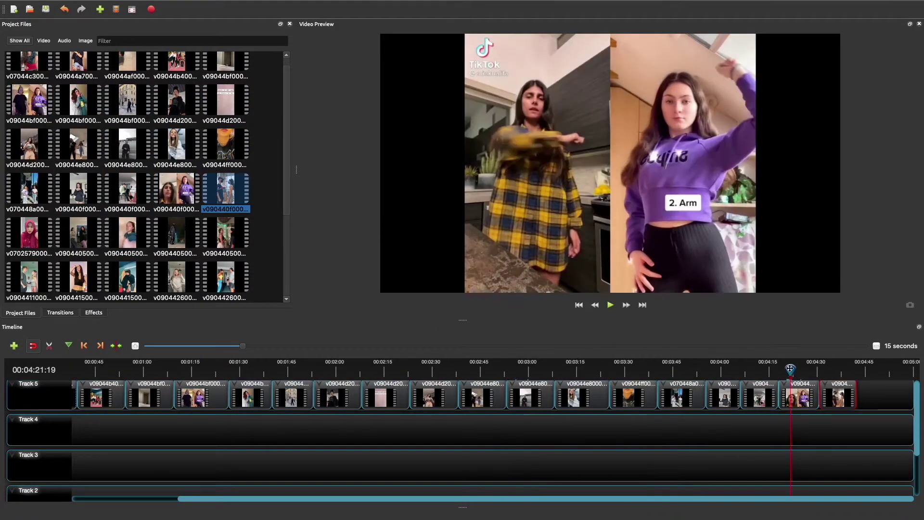
left_click_drag(176, 236, 891, 396)
left_click_drag(243, 345, 218, 346)
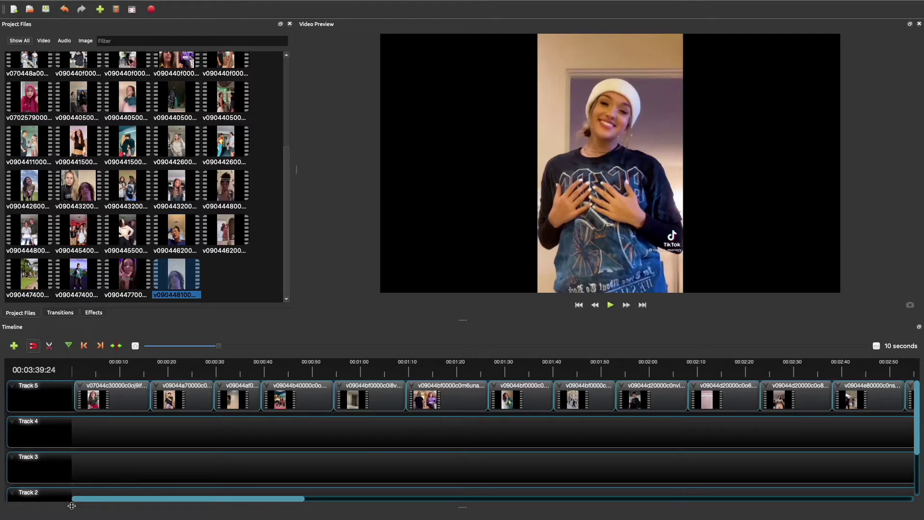
left_click_drag(135, 498, 829, 490)
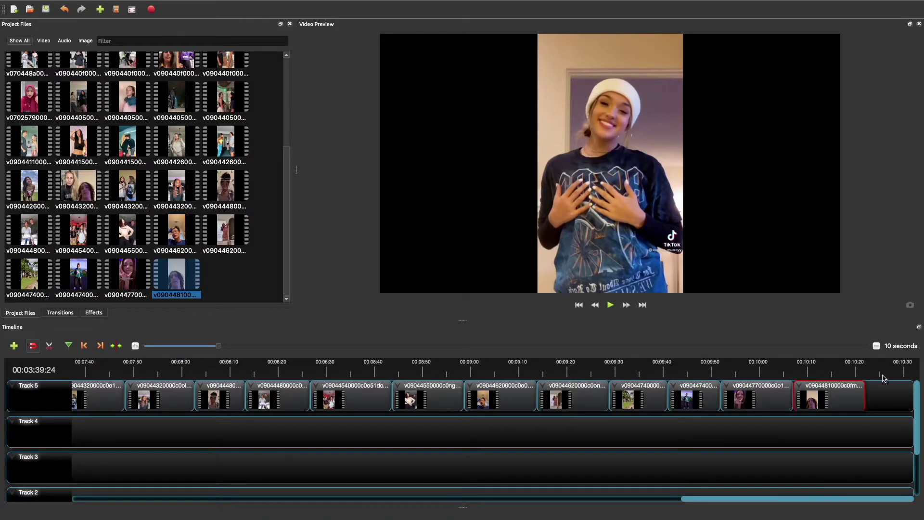
scroll(129, 194, "up", 3)
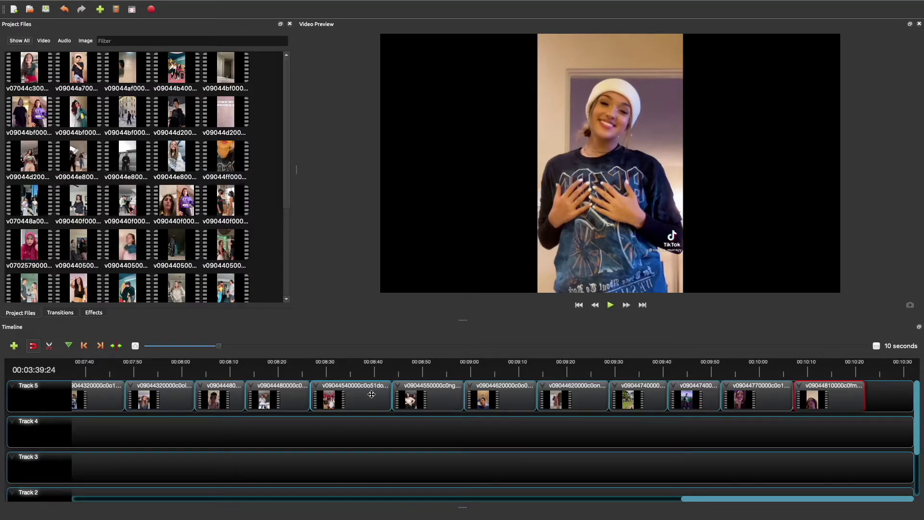
- Import the Shopify #4 video and the two 15 Sec music files from the TikTok YouTube subfolders into the project files
mouse_move(109, 3)
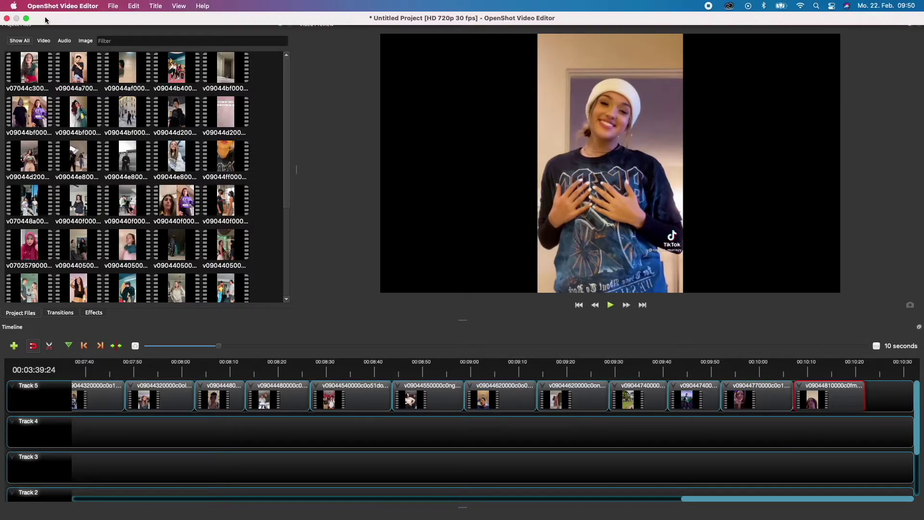
left_click(26, 18)
left_click(41, 27)
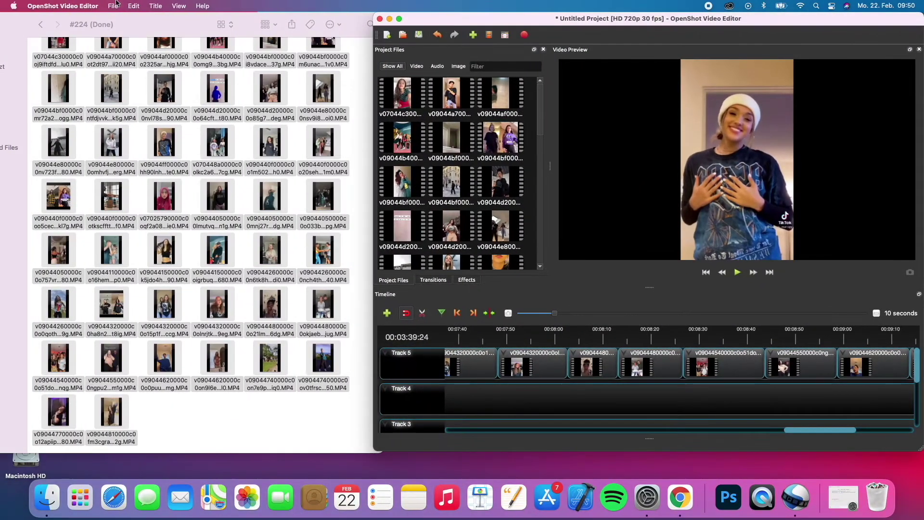
left_click(40, 25)
left_click(41, 25)
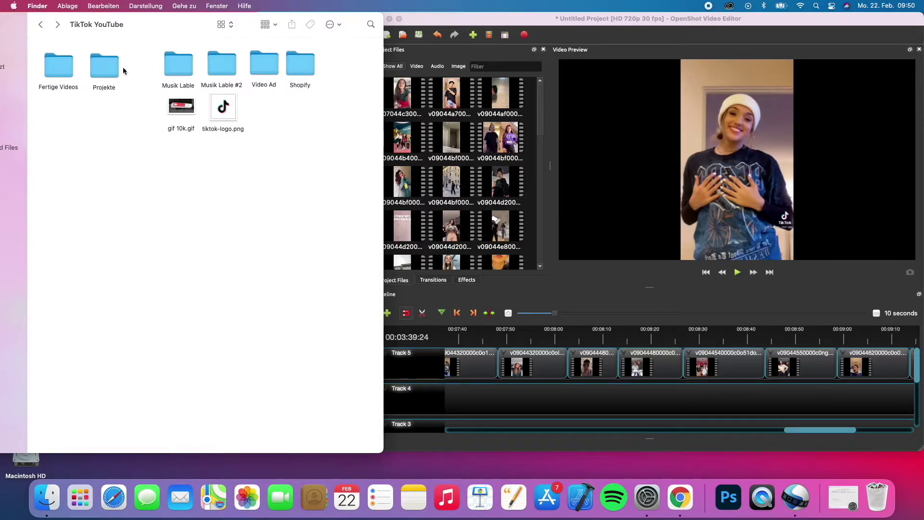
double_click(274, 73)
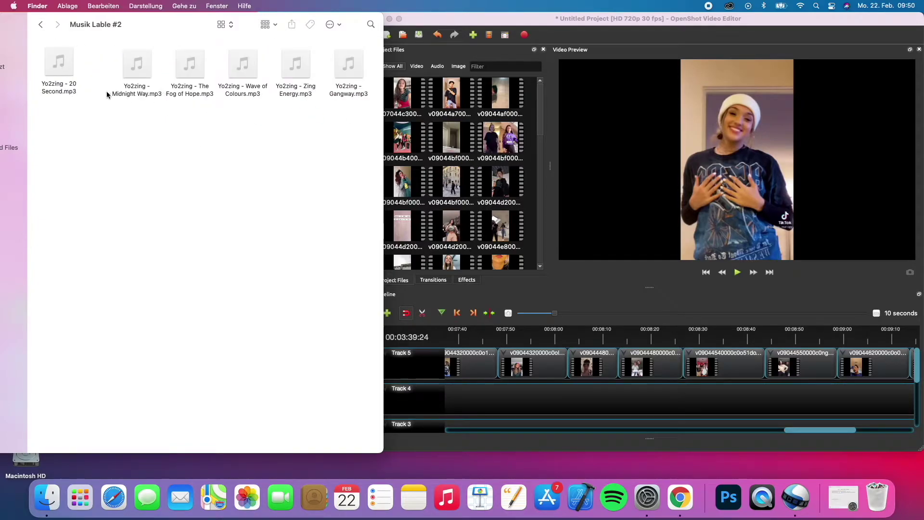
left_click_drag(165, 82, 433, 183)
- Add the Shopify #4 clip to the timeline and park it on Track 3 at about 0:43
left_click_drag(698, 498, 86, 497)
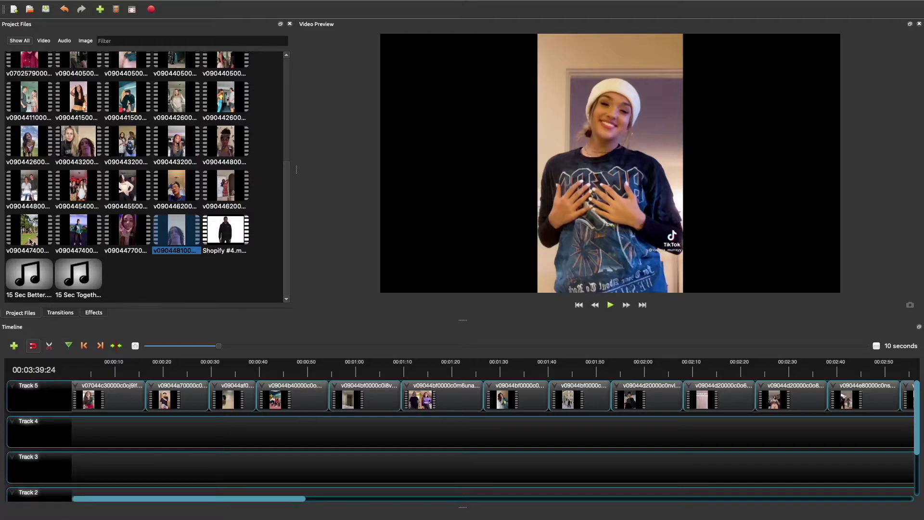
left_click(237, 240)
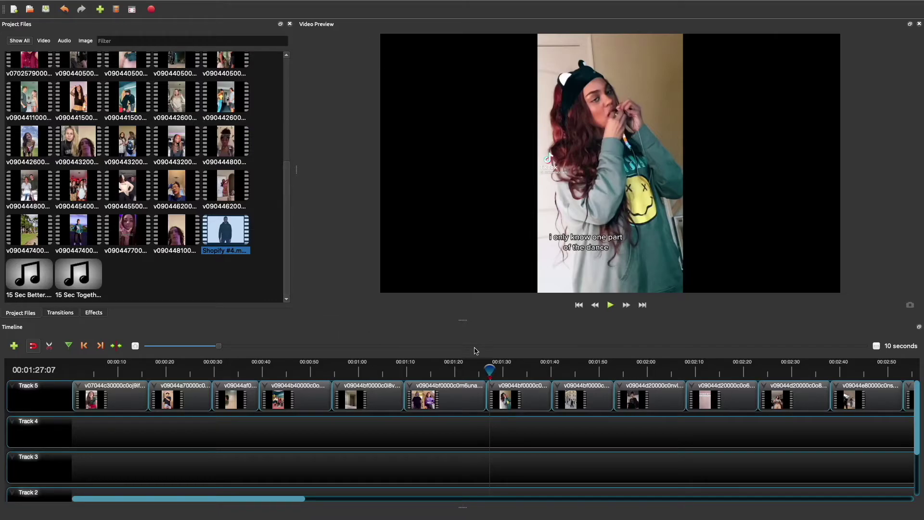
left_click_drag(239, 247, 483, 407)
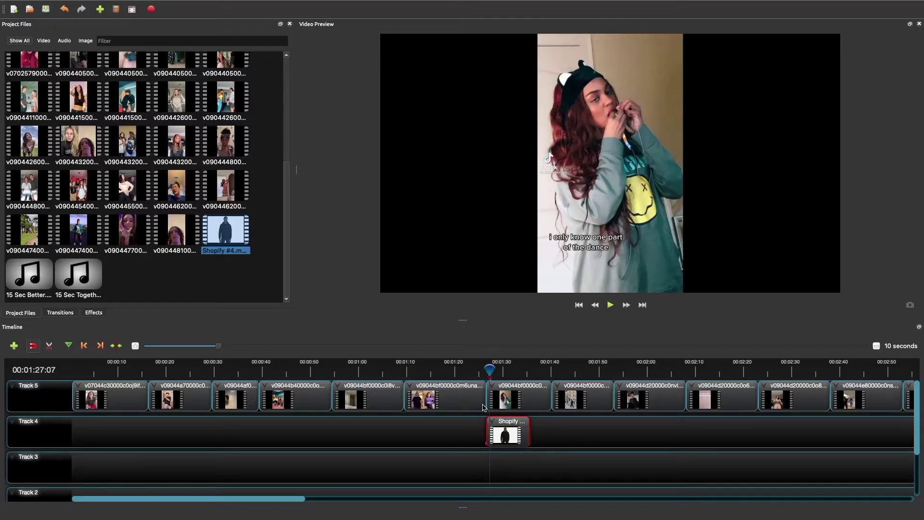
left_click_drag(506, 437, 299, 467)
- Move the seventh clip down to Track 4, put the Shopify #4 clip in its place on Track 5 and close up the next two clips
left_click(509, 369)
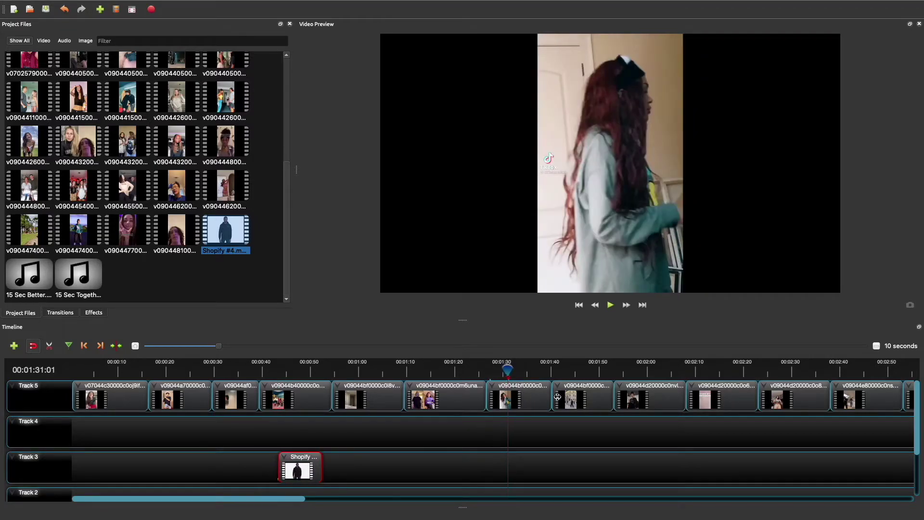
left_click_drag(526, 393, 591, 433)
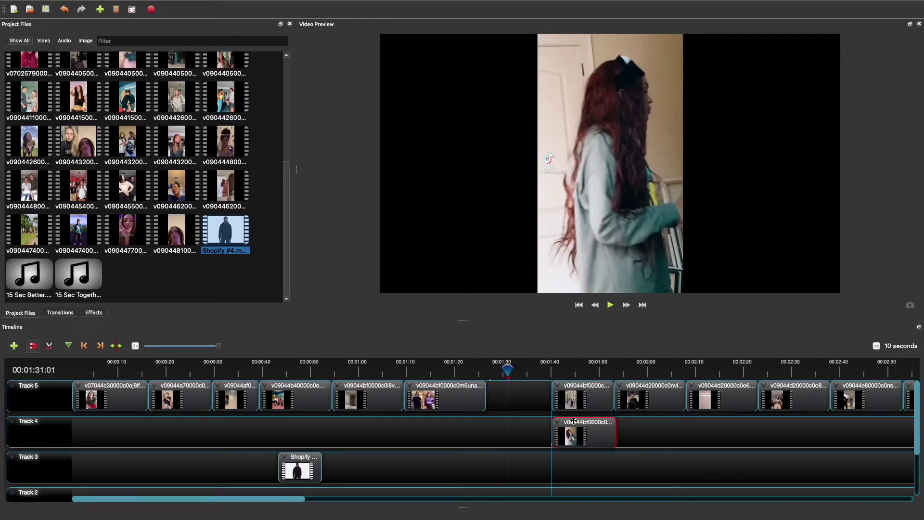
left_click_drag(362, 453, 534, 393)
left_click_drag(621, 392, 600, 393)
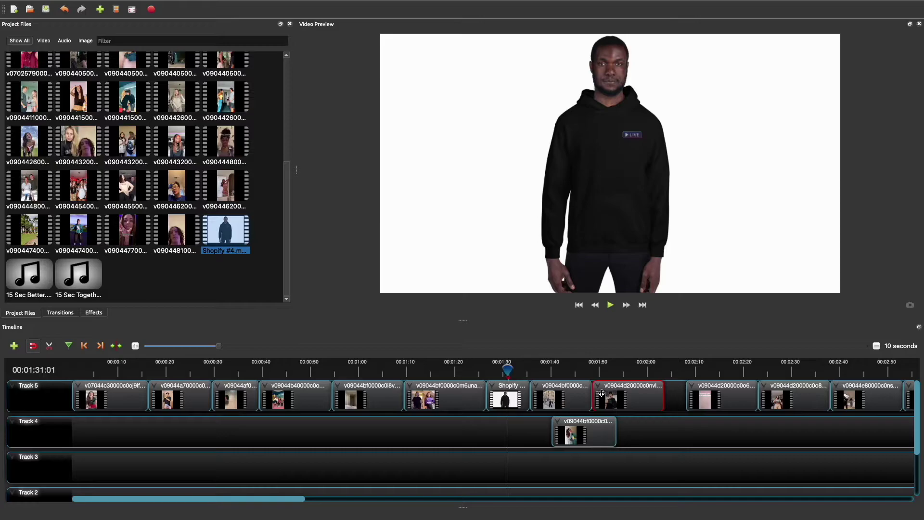
- Select all Track 5 clips after the gap near 2:05 and shift them about 34 seconds later
left_click(700, 369)
left_click_drag(725, 433, 689, 433)
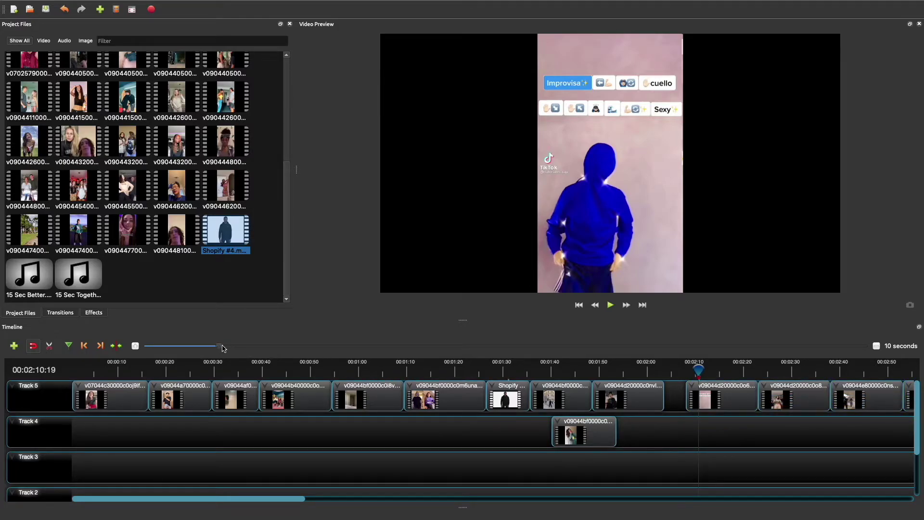
scroll(248, 350, "up", 5)
scroll(240, 351, "down", 5)
left_click_drag(219, 346, 297, 355)
left_click_drag(262, 498, 183, 503)
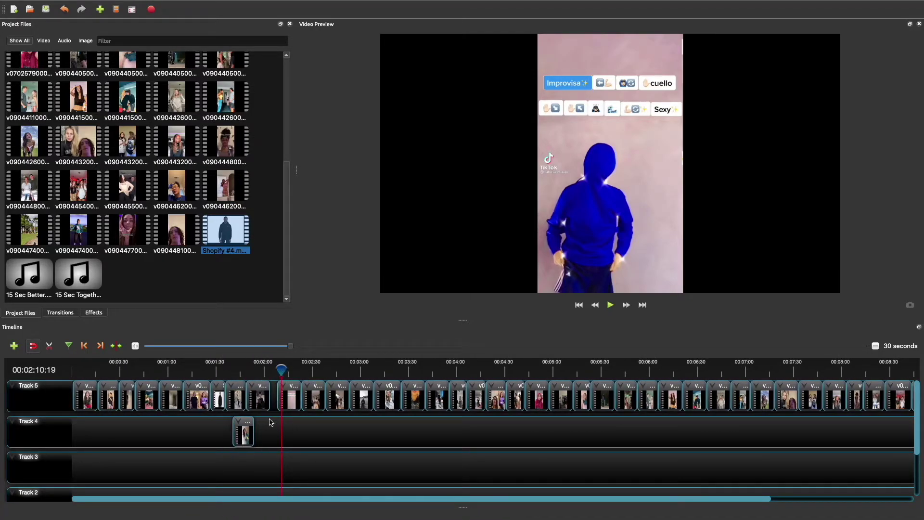
left_click_drag(296, 374, 294, 380)
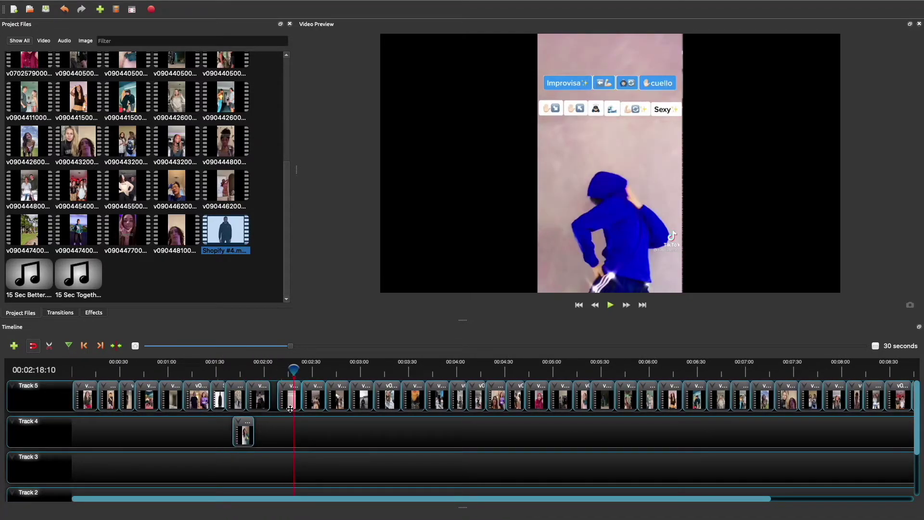
left_click_drag(281, 432, 912, 385)
scroll(524, 433, "right", 5)
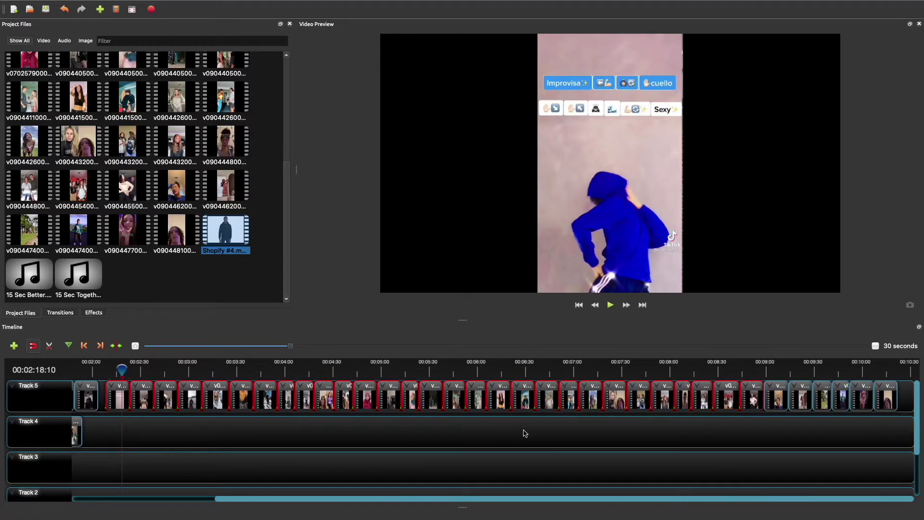
left_click(269, 432)
left_click_drag(110, 419, 891, 398)
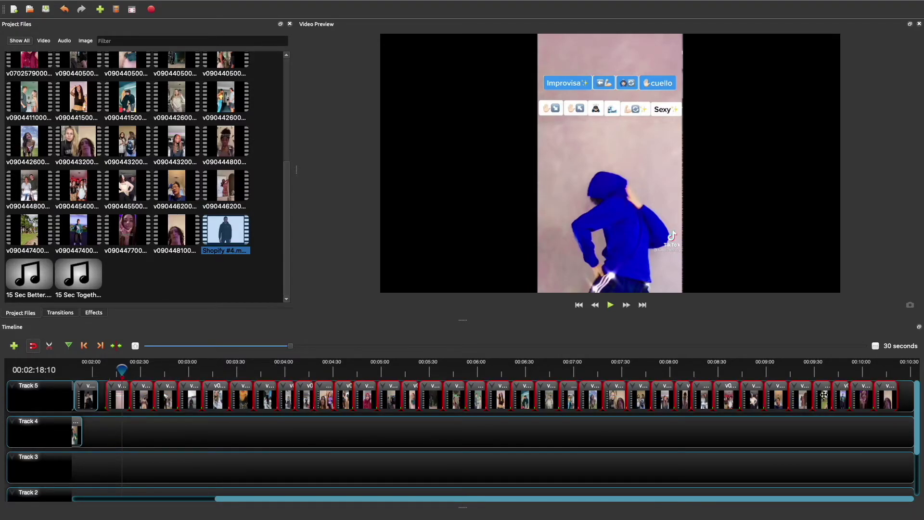
left_click_drag(822, 395, 876, 395)
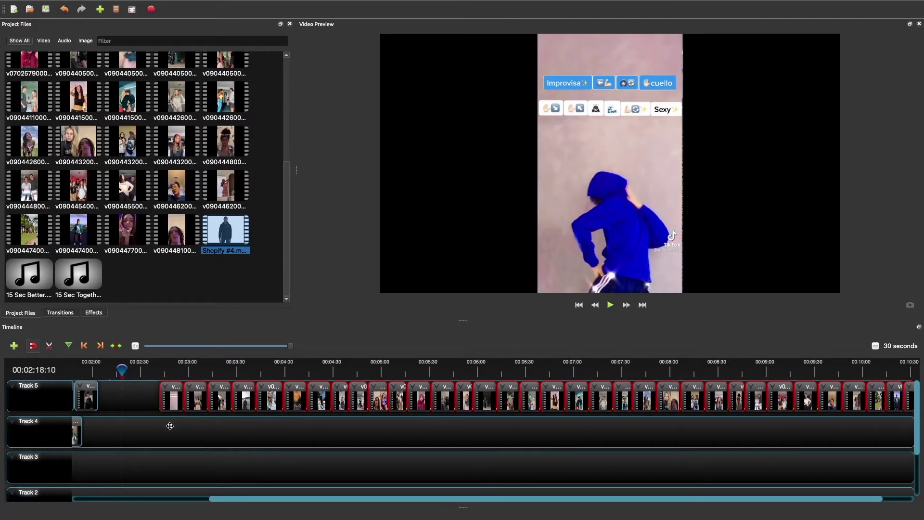
- Move the Track 4 clip into the gap near 2:05 on Track 5 and close up all following clips, including the last one
left_click_drag(80, 429, 126, 390)
left_click_drag(192, 429, 918, 385)
left_click_drag(169, 394, 105, 370)
scroll(414, 403, "right", 3)
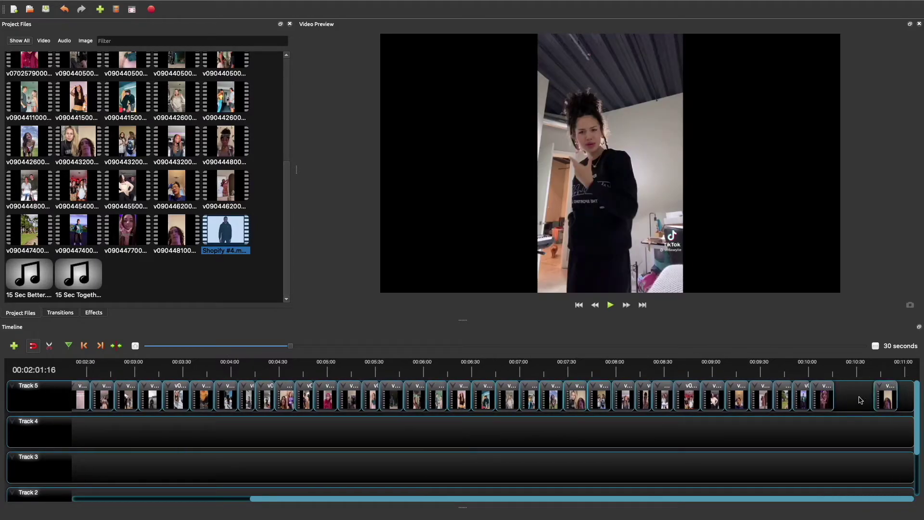
left_click_drag(880, 396, 842, 396)
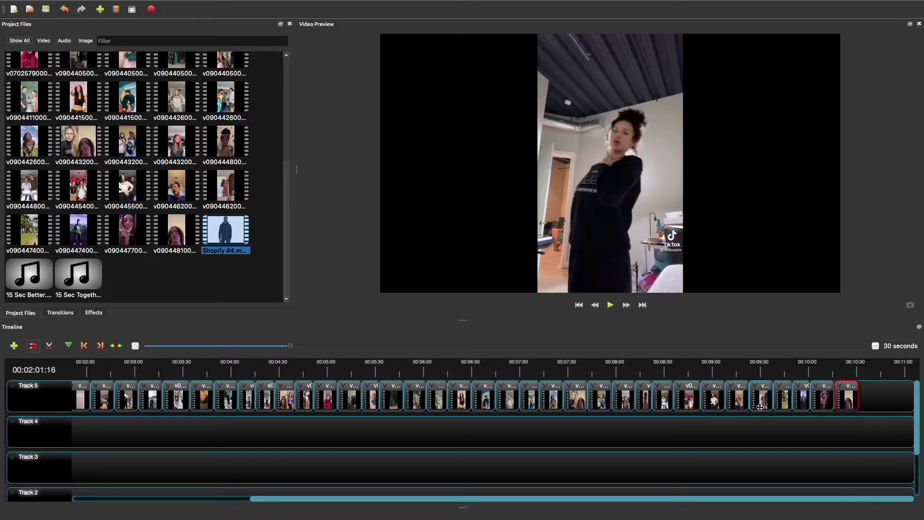
- Separate the audio of the Track 5 clip starting at about 6:15 as a single clip with all channels and delete that audio clip
left_click(338, 346)
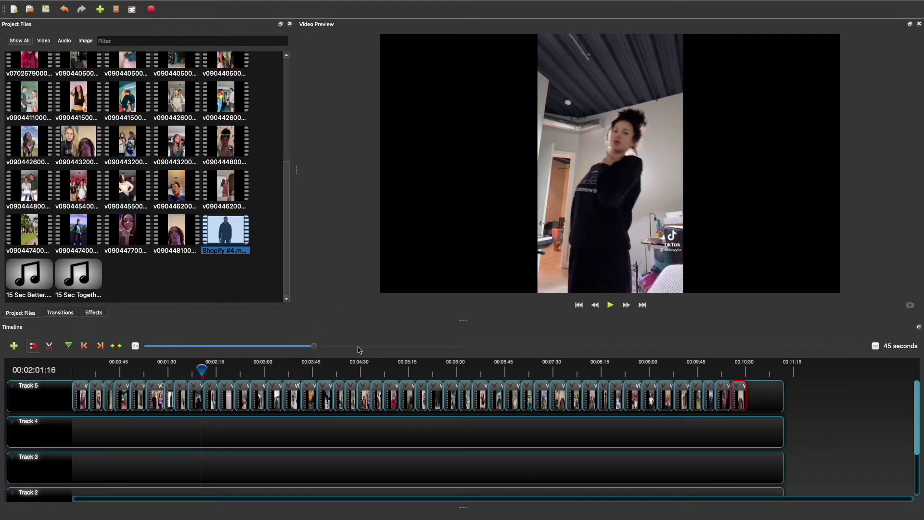
scroll(268, 350, "down", 10)
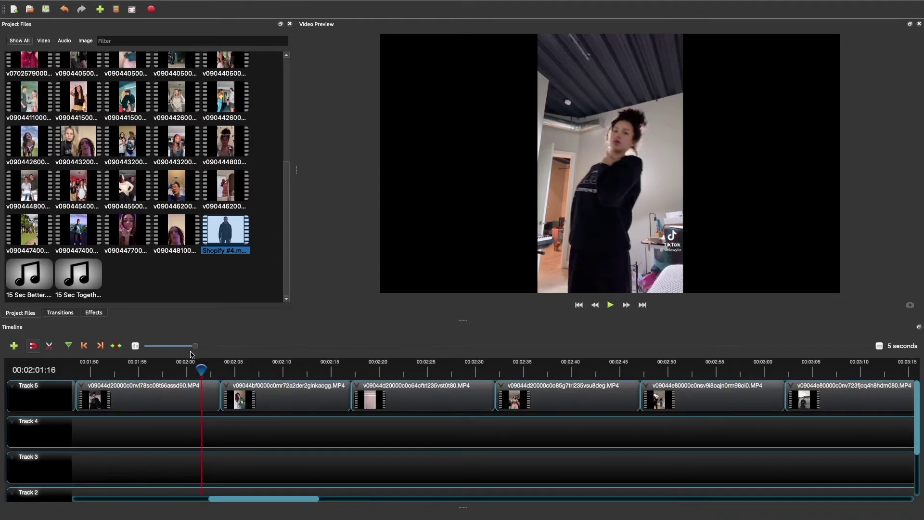
scroll(391, 480, "right", 2)
scroll(394, 482, "right", 15)
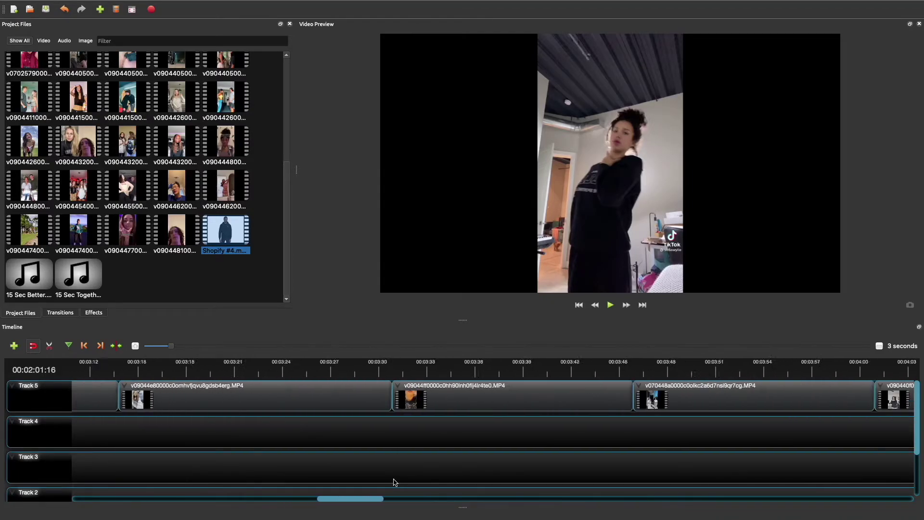
scroll(394, 482, "right", 6)
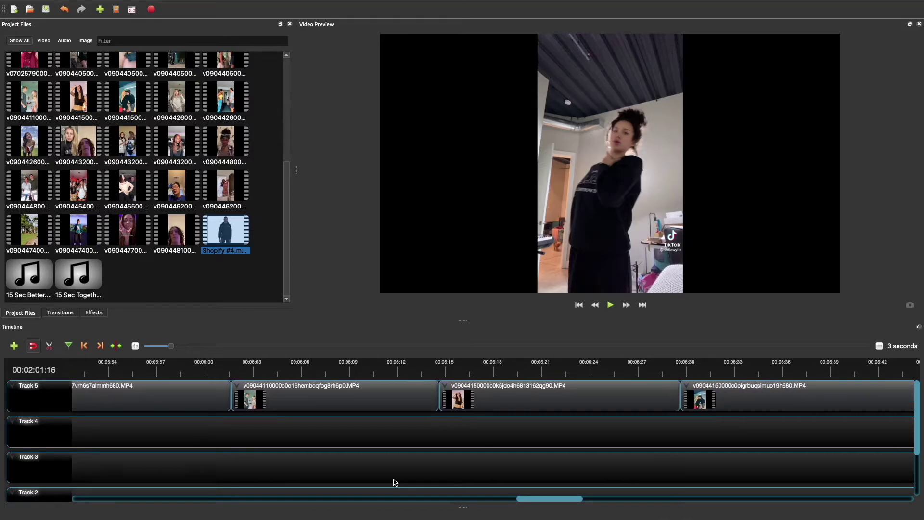
scroll(392, 481, "right", 3)
left_click(205, 364)
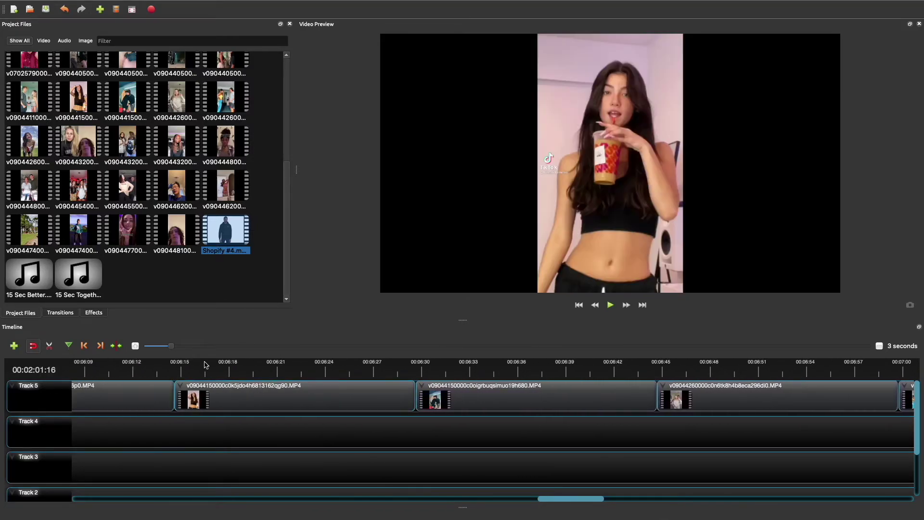
right_click(268, 397)
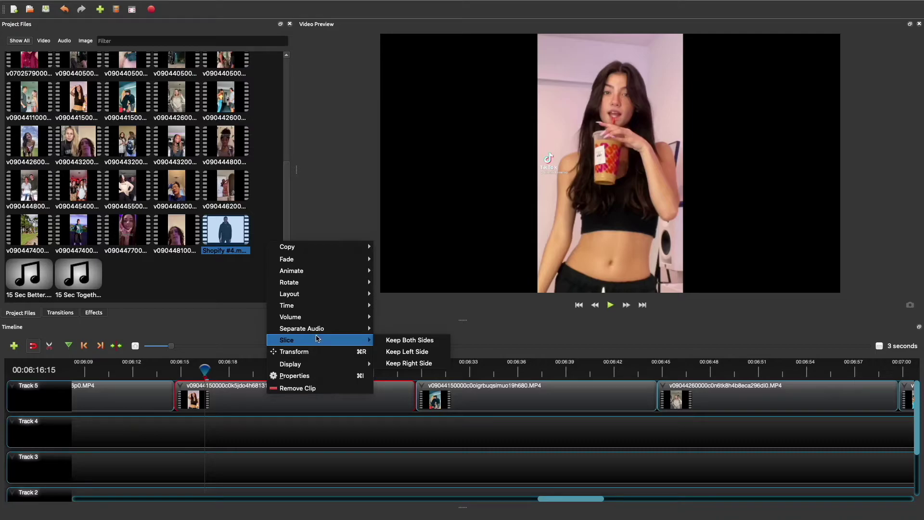
mouse_move(320, 332)
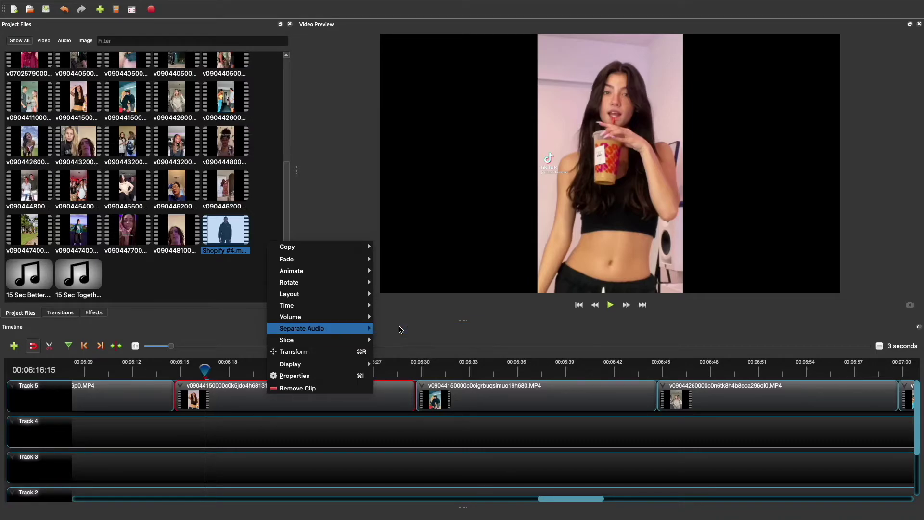
left_click(400, 330)
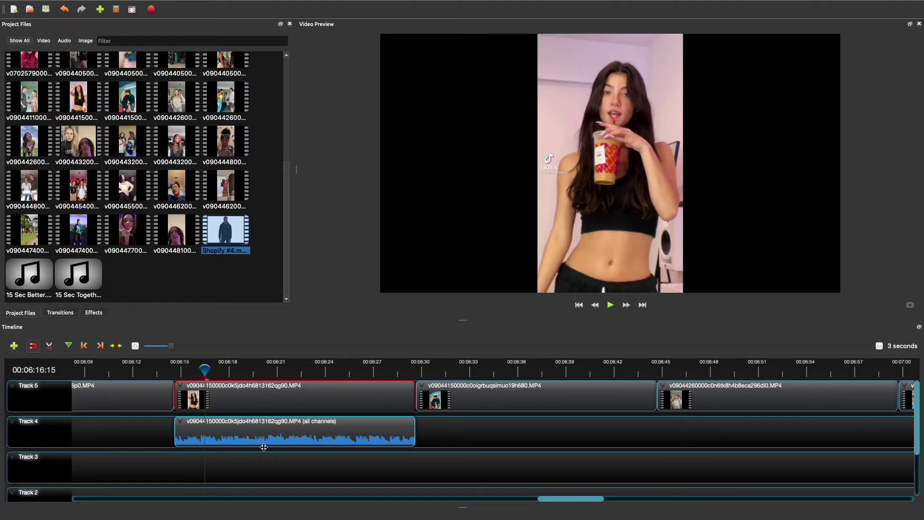
left_click(288, 423)
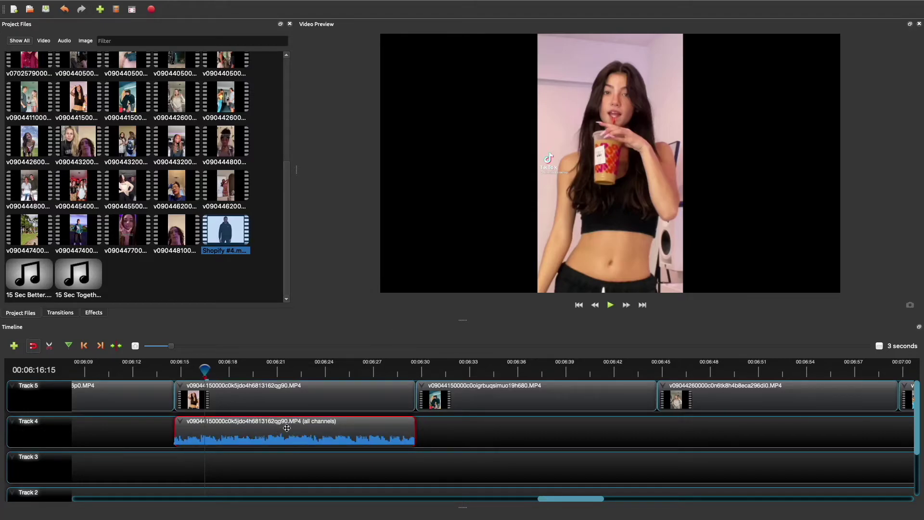
key("Delete")
- Place 15 Sec Better.mp3 on Track 4 under the clip starting at about 6:15 and move the playhead to that clip's end
left_click_drag(28, 281, 174, 436)
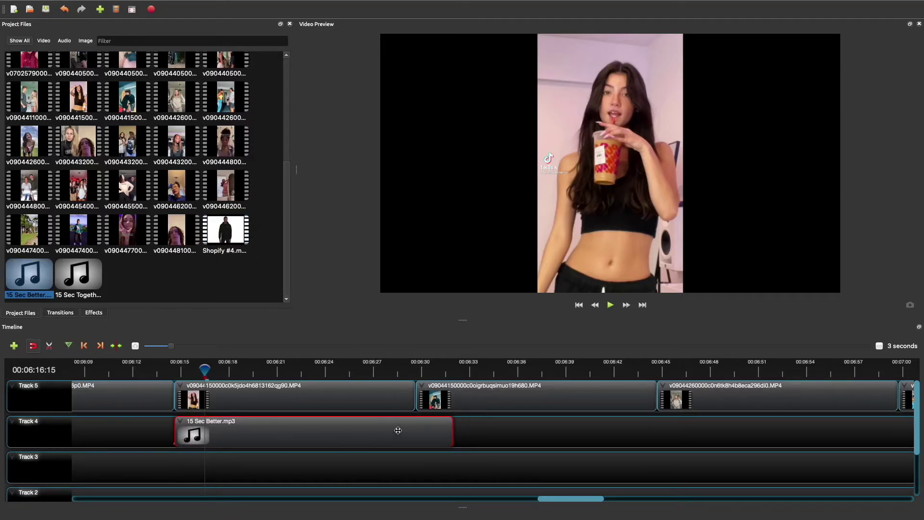
left_click_drag(202, 368, 283, 369)
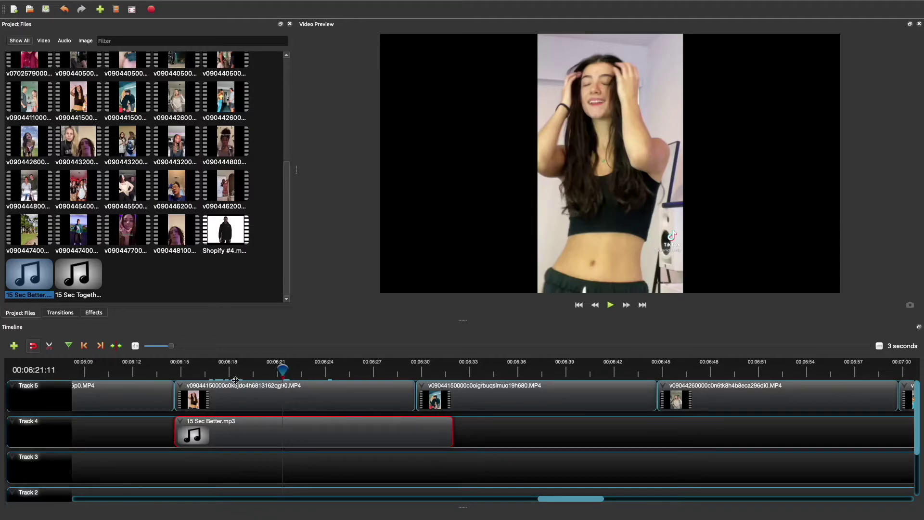
left_click_drag(277, 375, 285, 371)
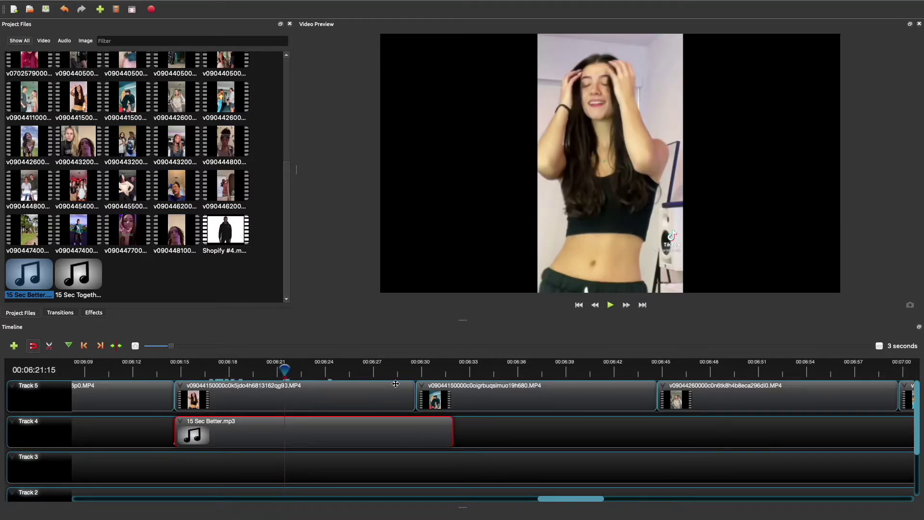
left_click_drag(284, 368, 416, 371)
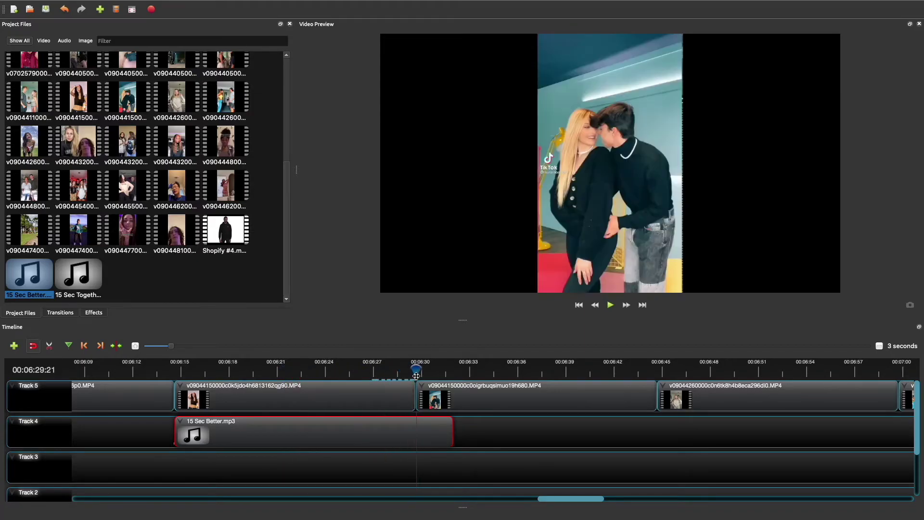
right_click(417, 422)
mouse_move(473, 351)
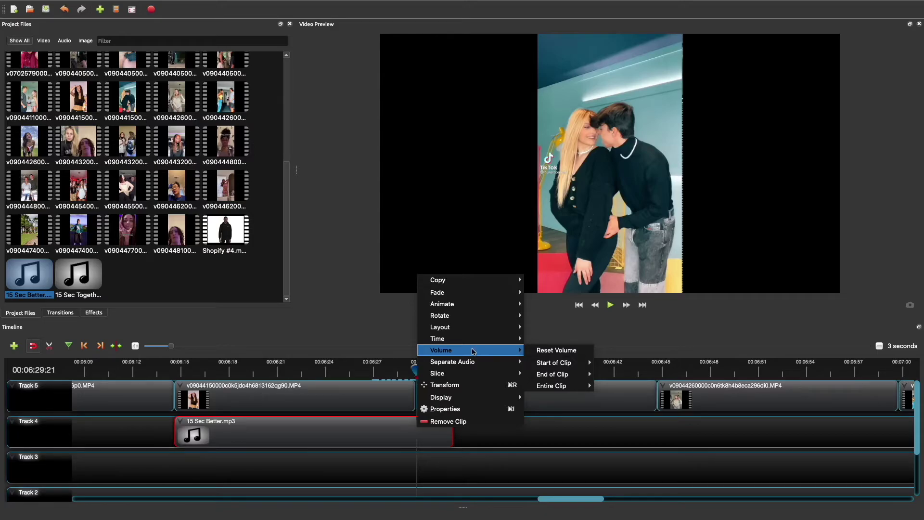
- Slice 15 Sec Better.mp3 at the end of the video clip above and at about 6:27, then delete the piece past the video clip
left_click(51, 344)
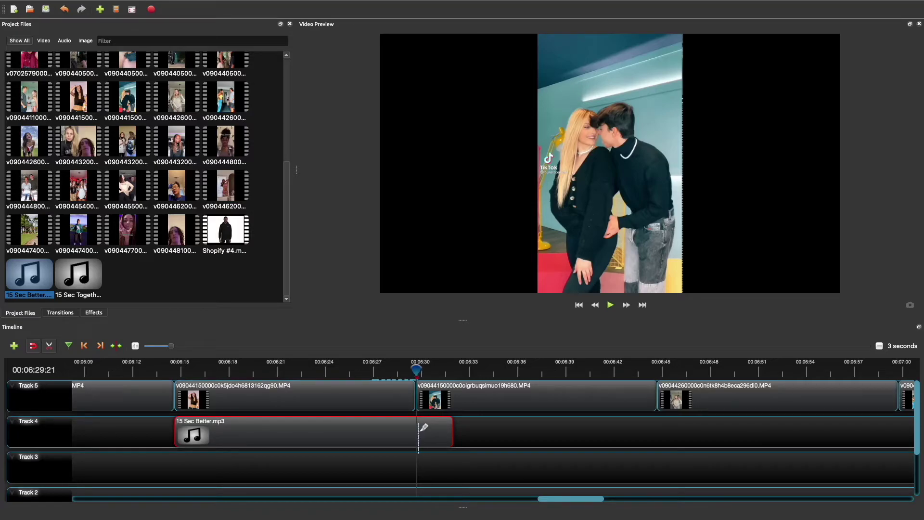
left_click(438, 431)
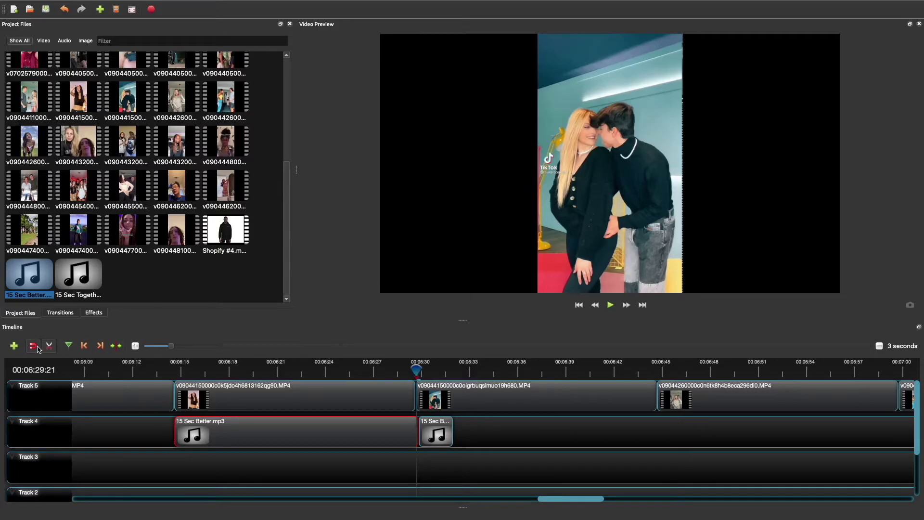
left_click(368, 433)
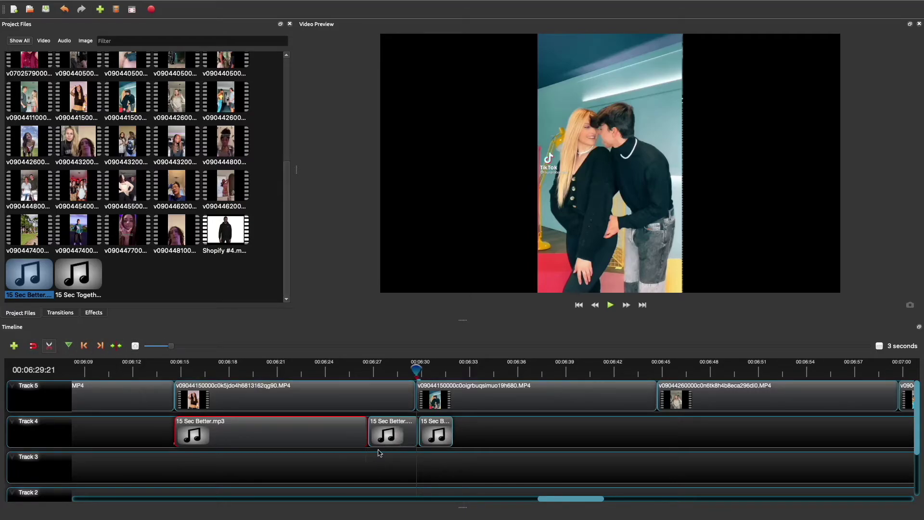
left_click(50, 346)
left_click(450, 436)
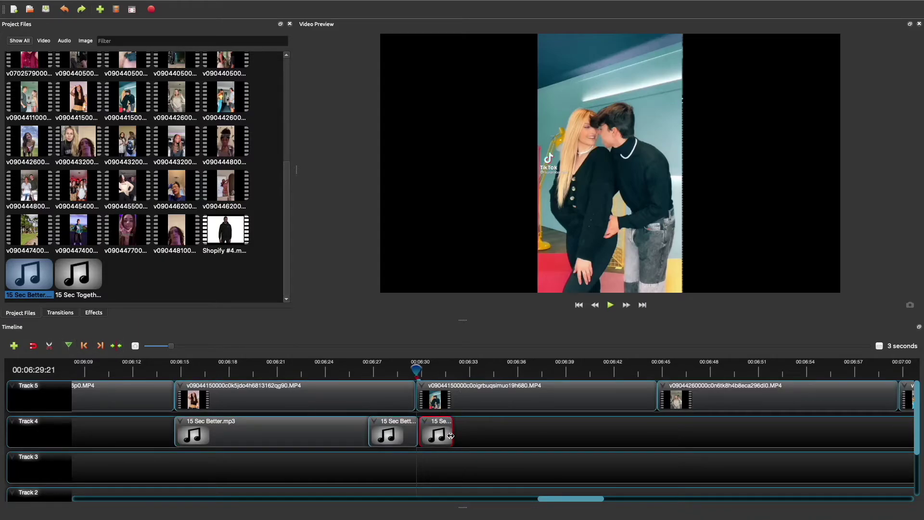
key("Delete")
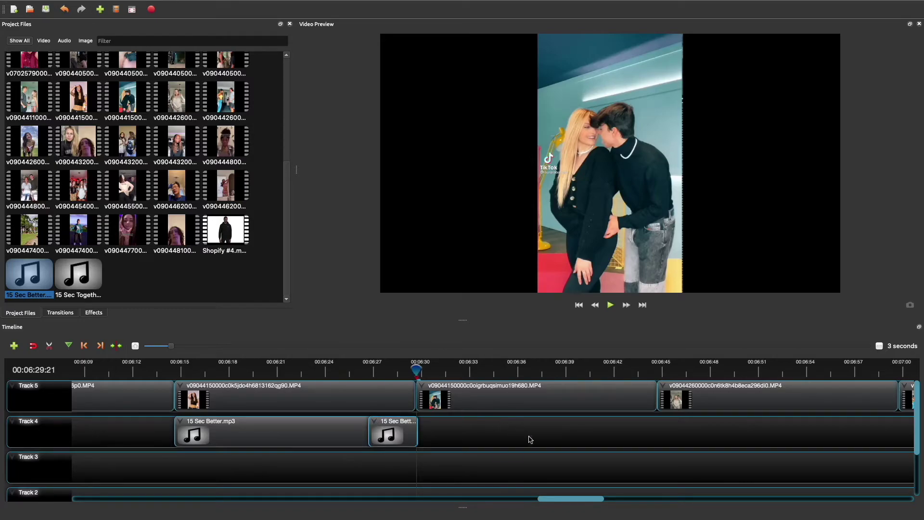
- Separate the audio of the Track 5 clip starting at about 9:23 as a single clip with all channels and delete that audio clip
left_click_drag(555, 498, 765, 502)
left_click(614, 399)
scroll(636, 396, "right", 2)
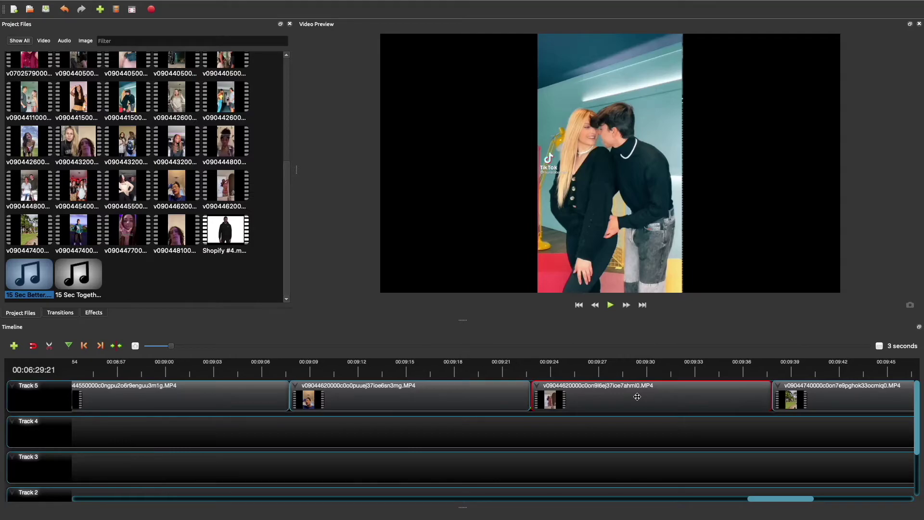
right_click(638, 396)
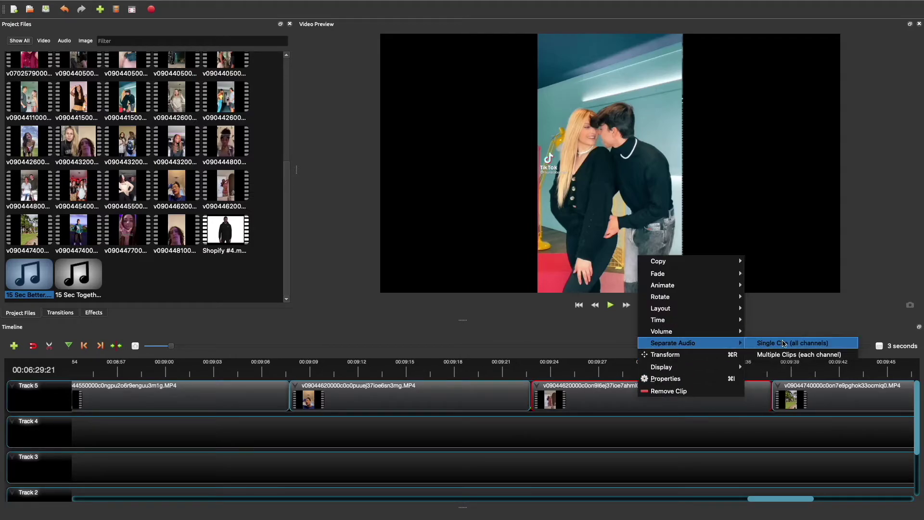
left_click(585, 362)
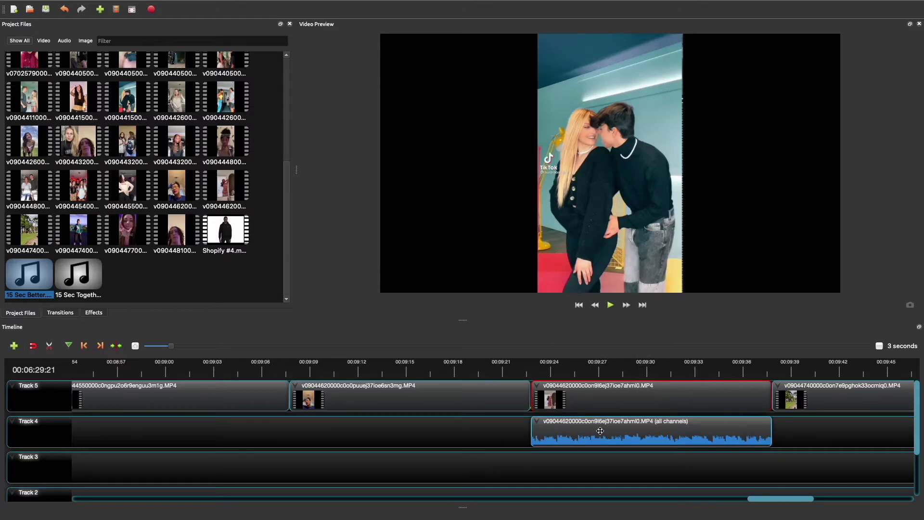
key("Delete")
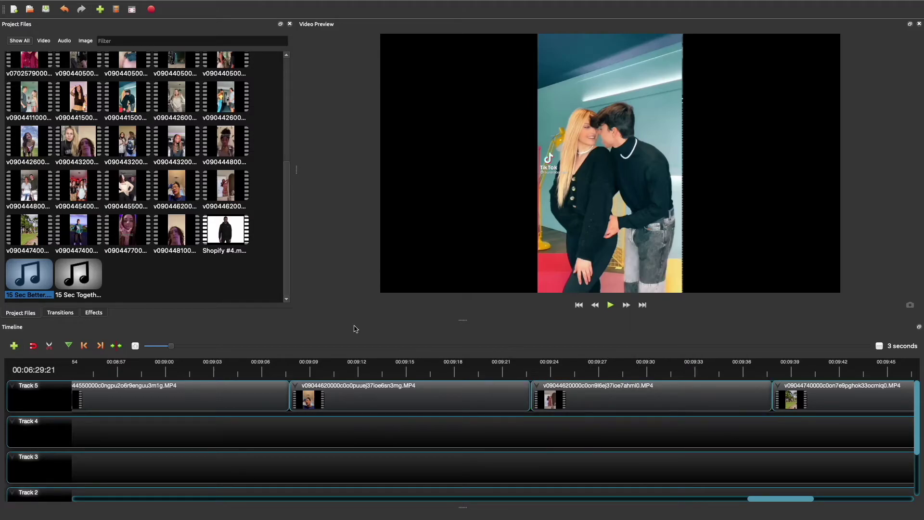
- Place 15 Sec Together.mp3 on Track 4 under the clip starting at about 9:23 and cut off the part extending past that clip
left_click_drag(94, 282, 533, 424)
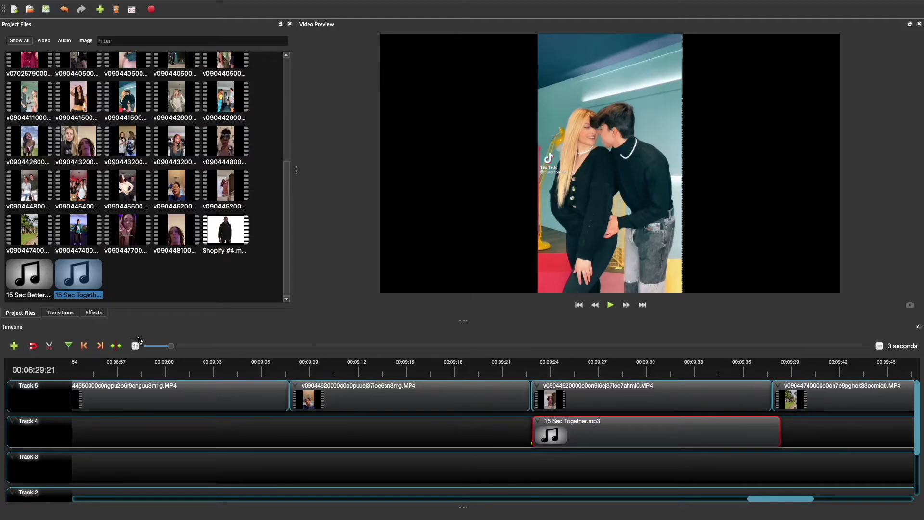
left_click_drag(173, 346, 139, 346)
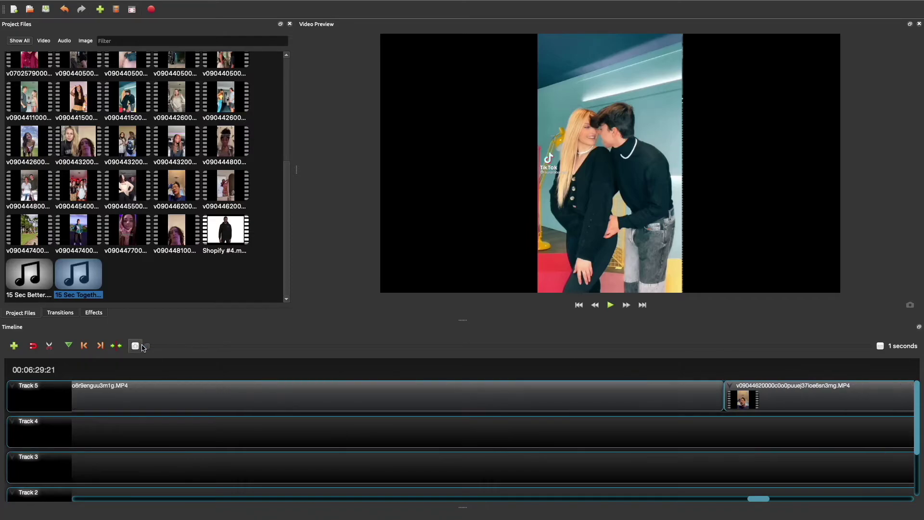
scroll(356, 421, "right", 5)
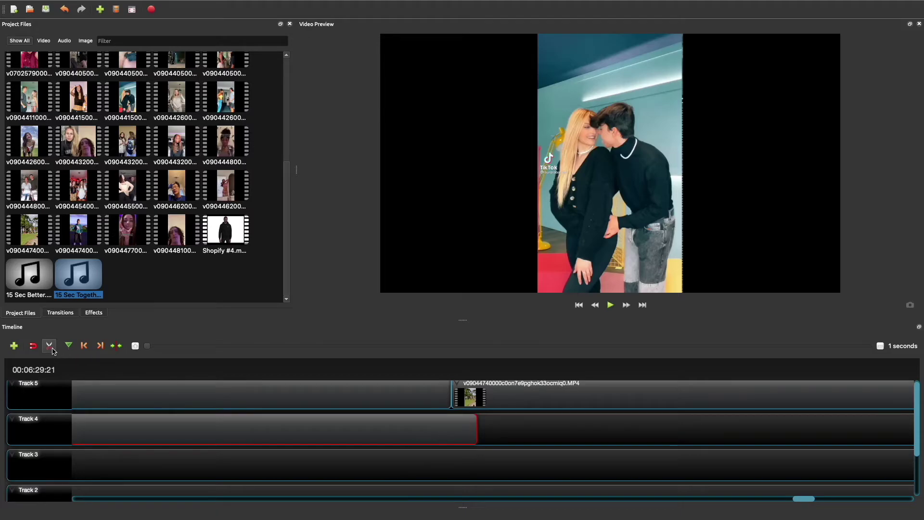
left_click(52, 349)
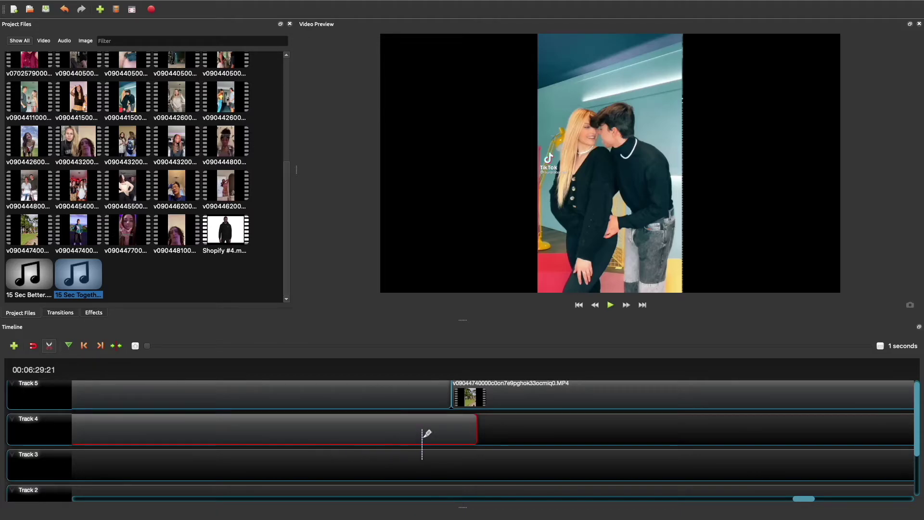
left_click(451, 423)
left_click(50, 345)
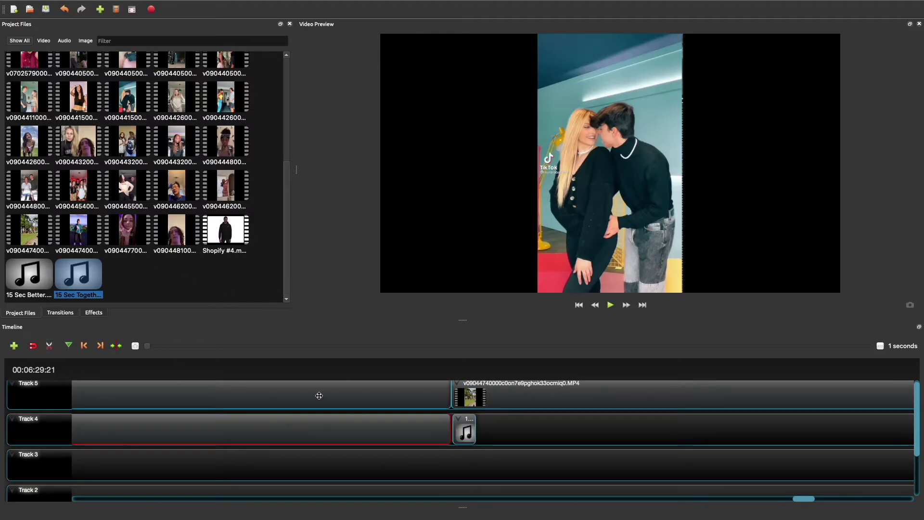
left_click(466, 428)
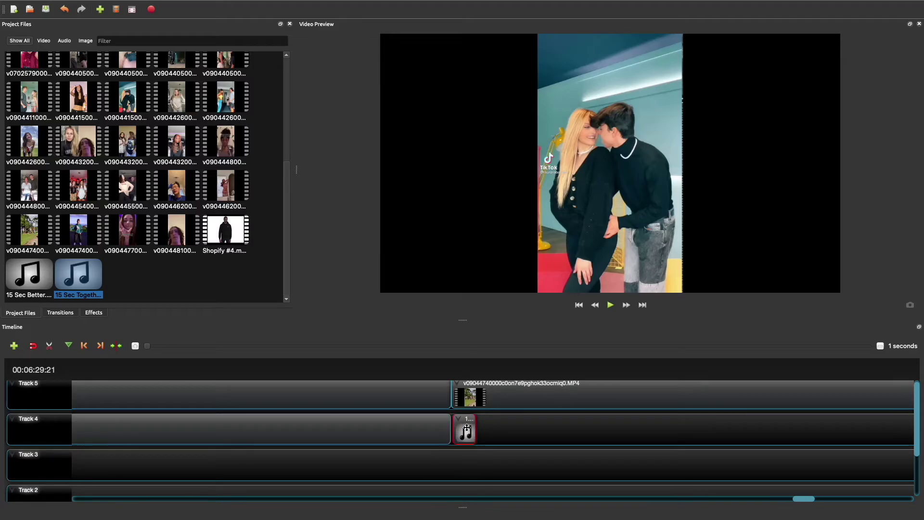
key("Delete")
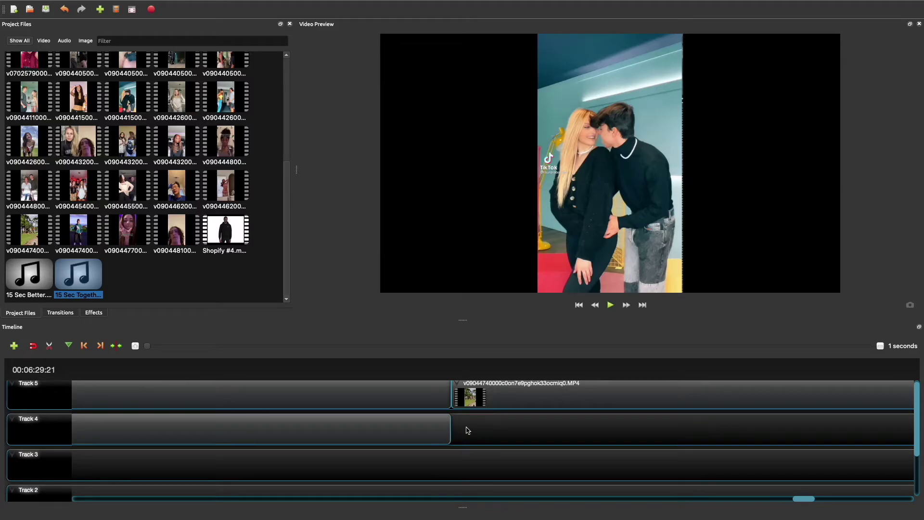
scroll(479, 462, "down", 5, "ctrl")
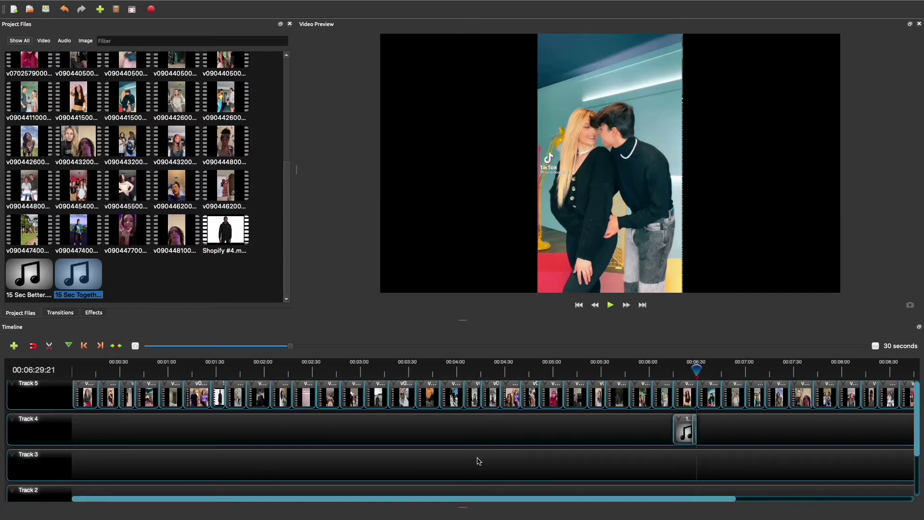
scroll(723, 505, "down", 1)
left_click_drag(723, 505, 565, 495)
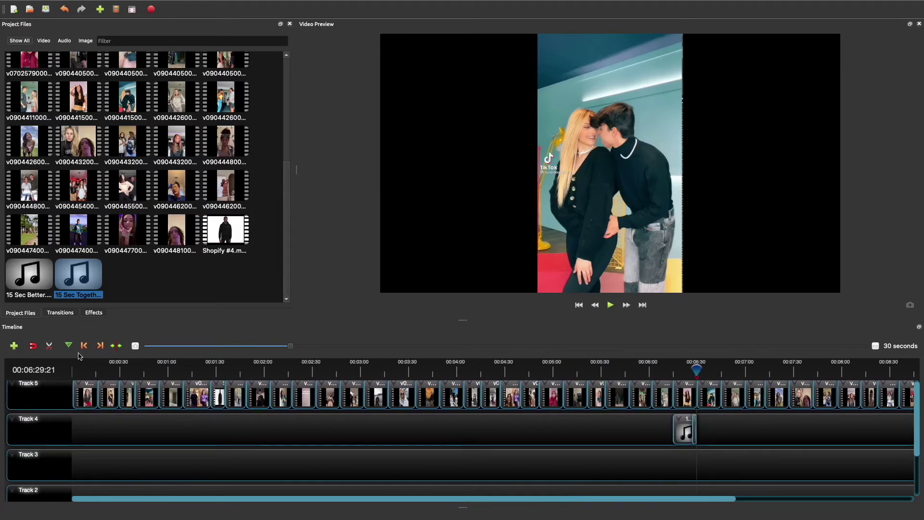
scroll(75, 466, "down", 2)
scroll(75, 466, "up", 2)
scroll(75, 466, "down", 2)
scroll(75, 466, "up", 2)
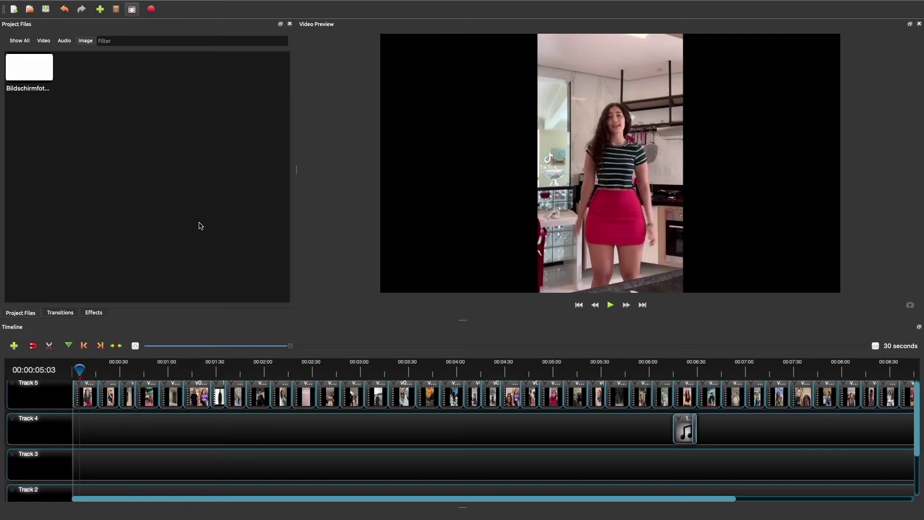
- Place the white image Bildschirmfoto 2021-02-22 um 10.01.43.png at the start of Track 3 and stretch it beneath the video clips as their background
left_click_drag(38, 72, 21, 62)
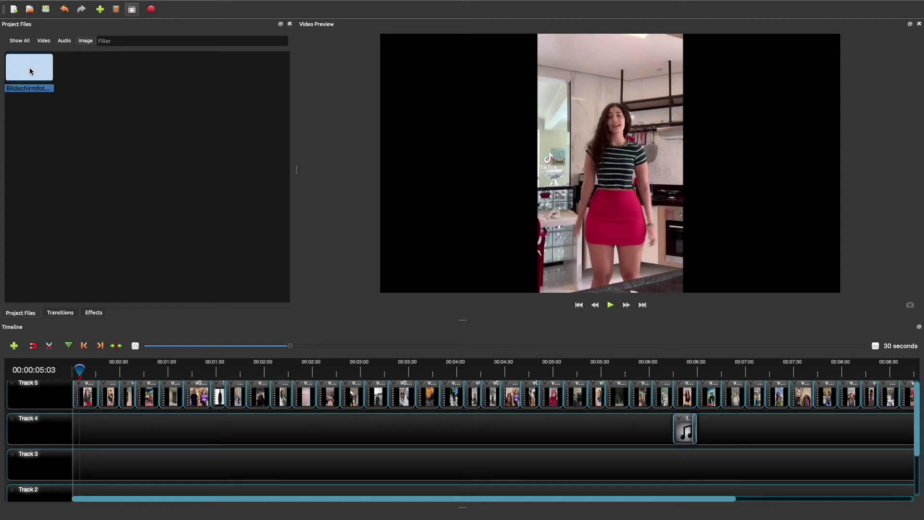
left_click(32, 135)
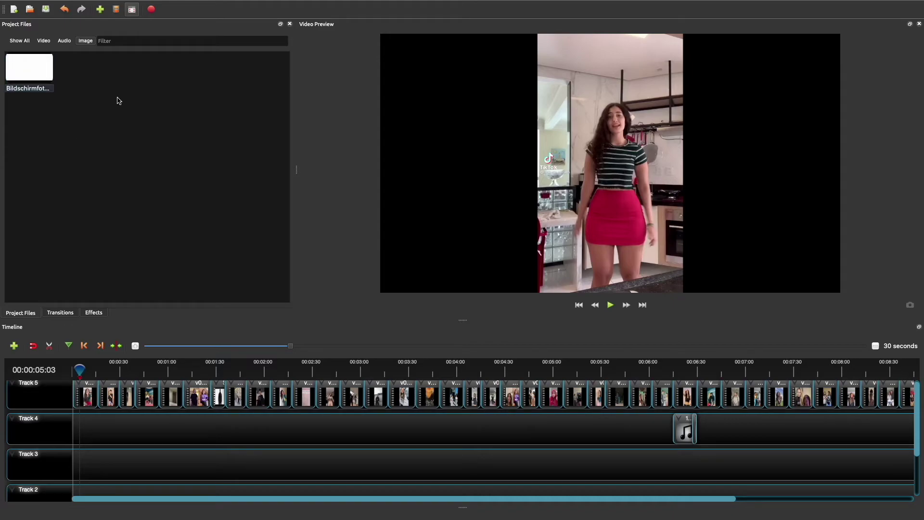
left_click_drag(21, 74, 79, 452)
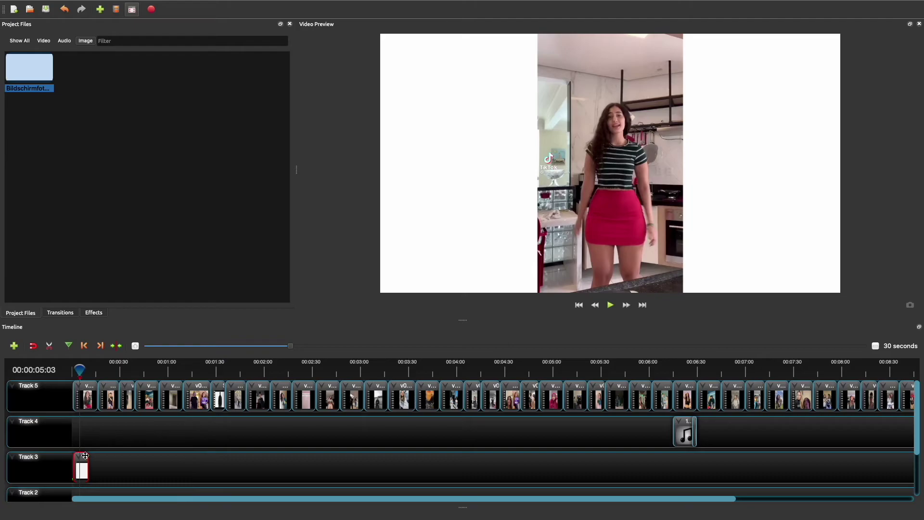
left_click_drag(88, 466, 754, 440)
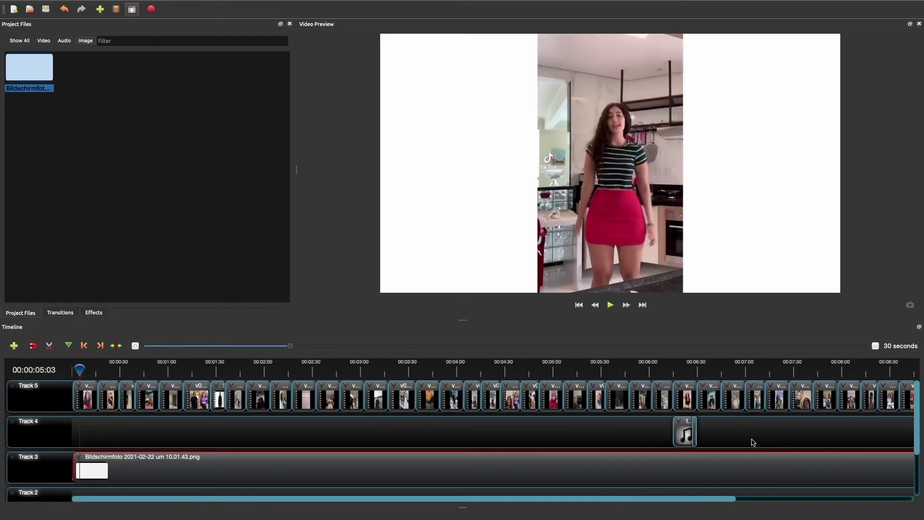
- Mute the sound, preview the white background at about 3:02 and 5:39, and return the playhead to about 0:01
left_click_drag(80, 369, 363, 373)
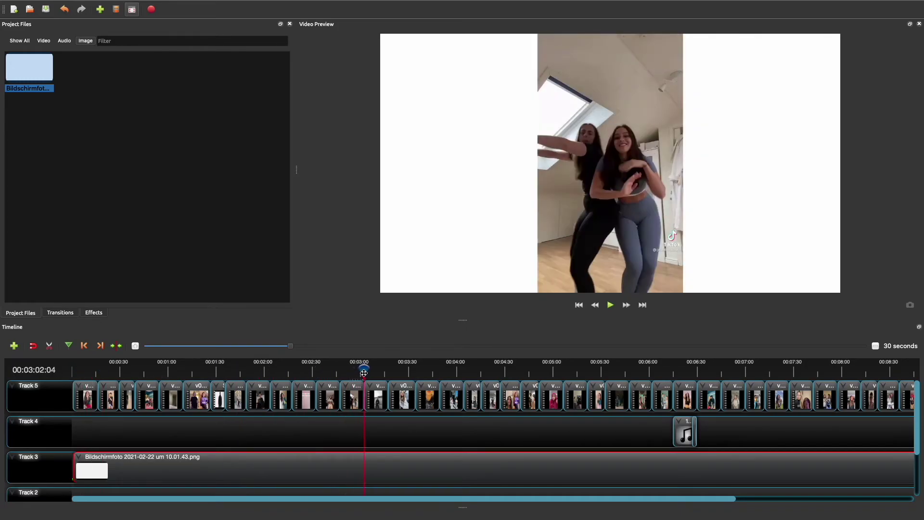
key("XF86AudioMute")
key("space")
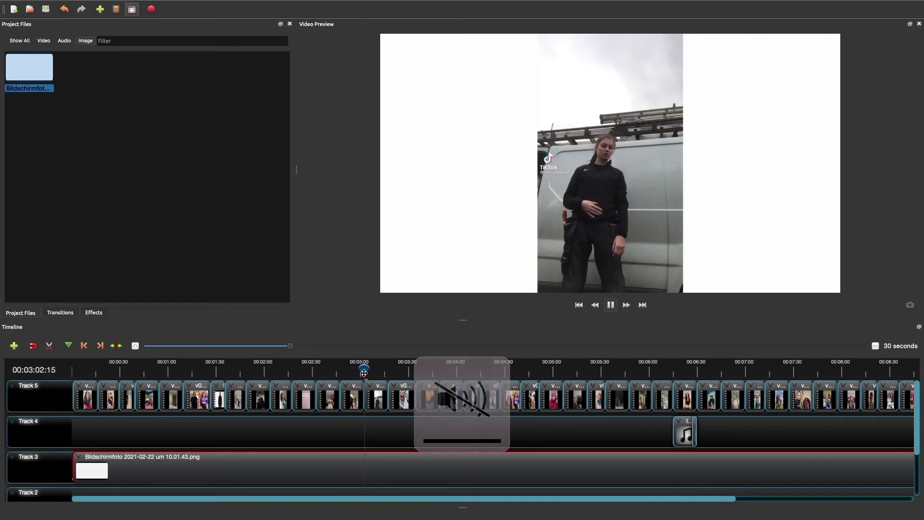
left_click(432, 370)
left_click_drag(444, 370, 616, 371)
key("space")
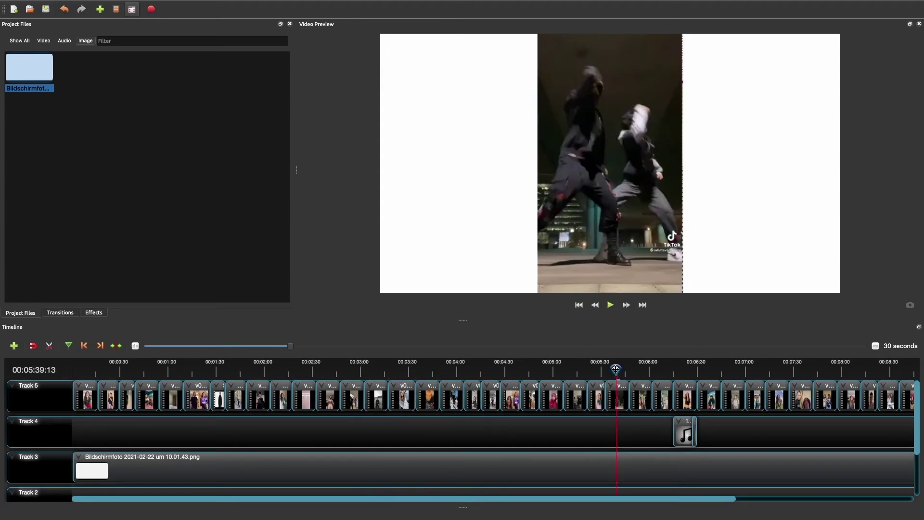
left_click(76, 374)
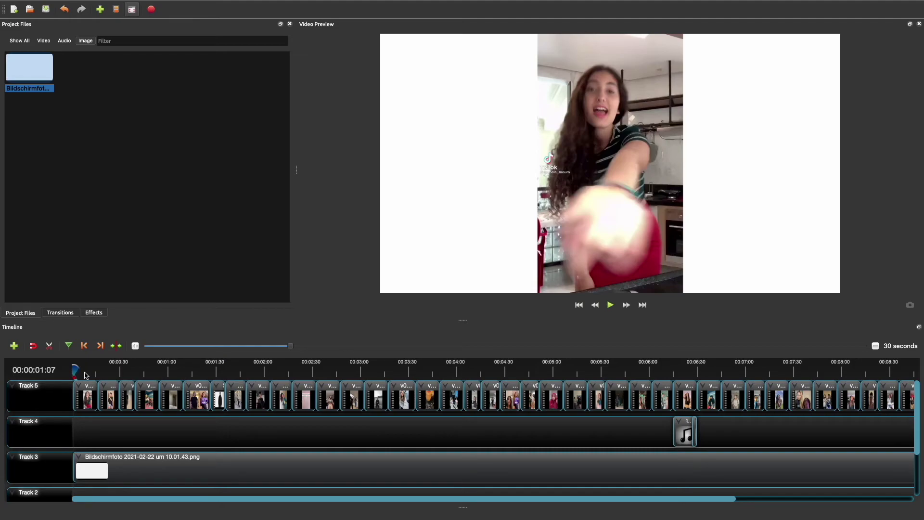
- Start a video export with the file name #224 and choose the Desktop as its destination folder
left_click(152, 9)
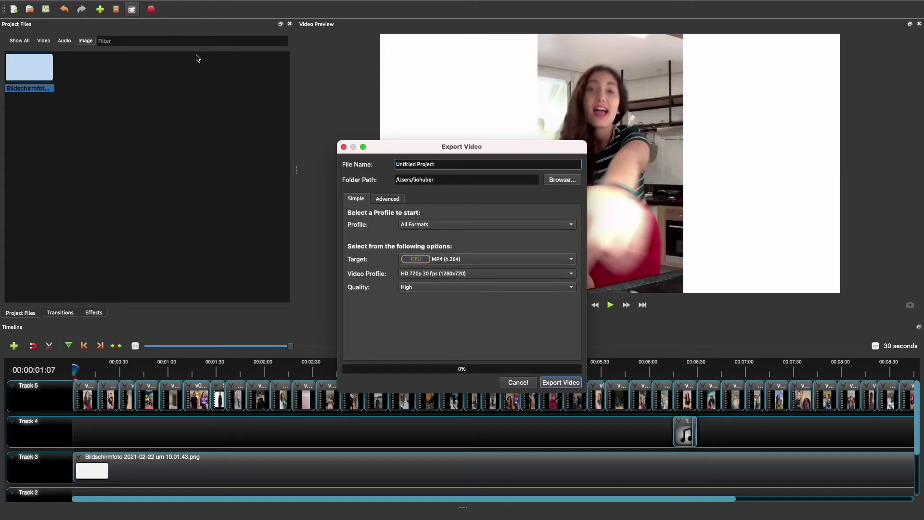
left_click_drag(436, 165, 322, 165)
key("BackSpace")
type("#223")
left_click(569, 182)
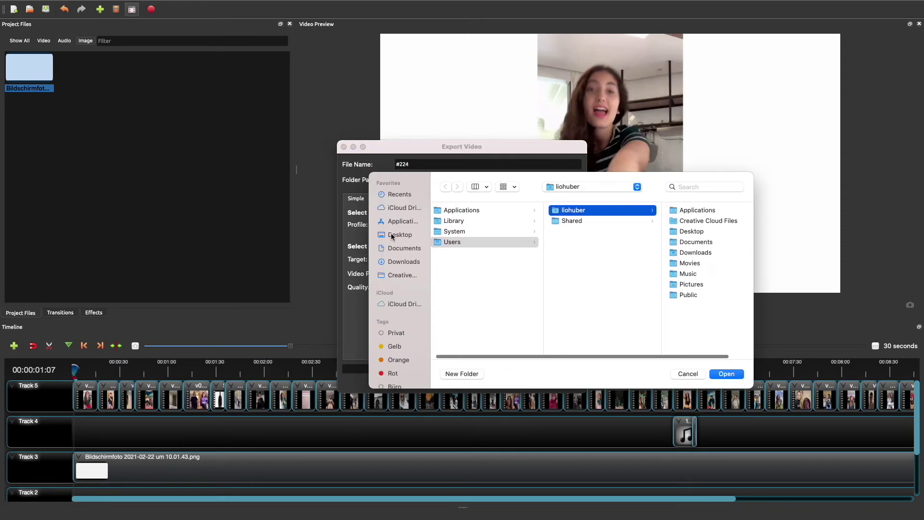
left_click(392, 235)
left_click(728, 373)
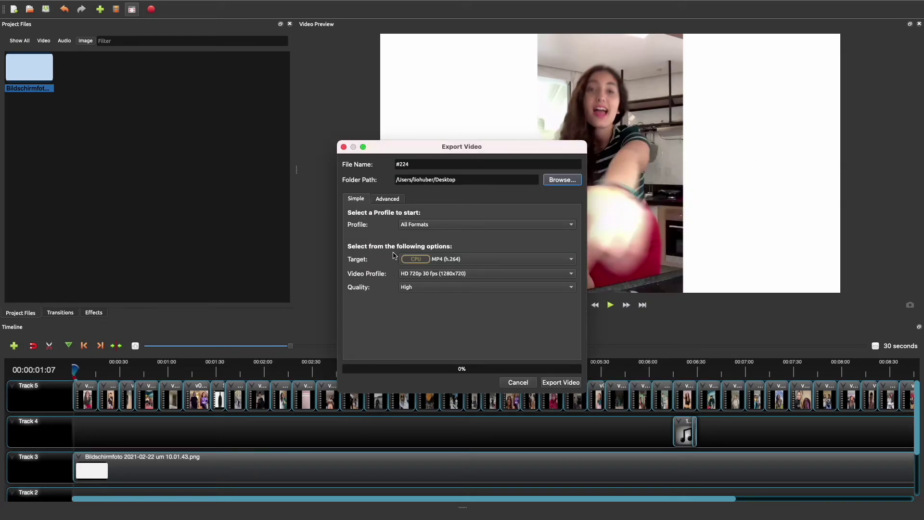
- Export the video as MP4 (h.264) with the HD 720p 30 fps (1280x720) profile and High quality
left_click(444, 261)
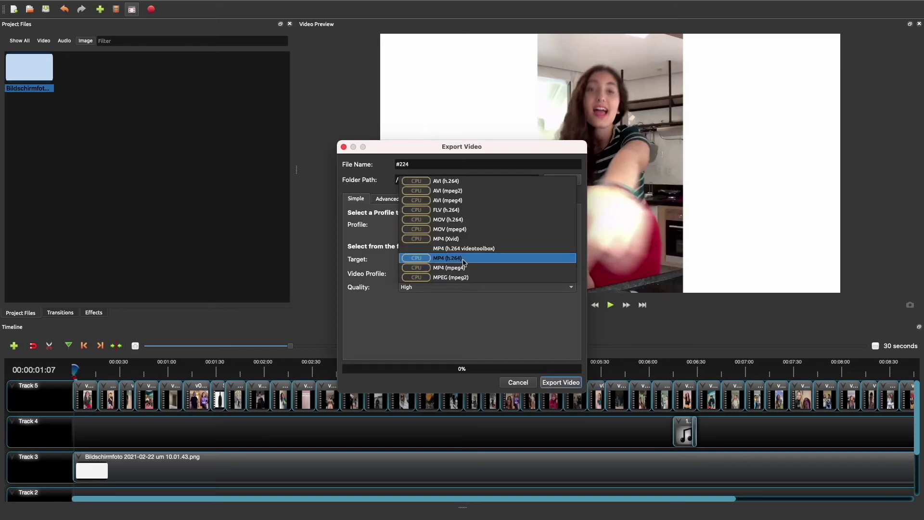
left_click(463, 262)
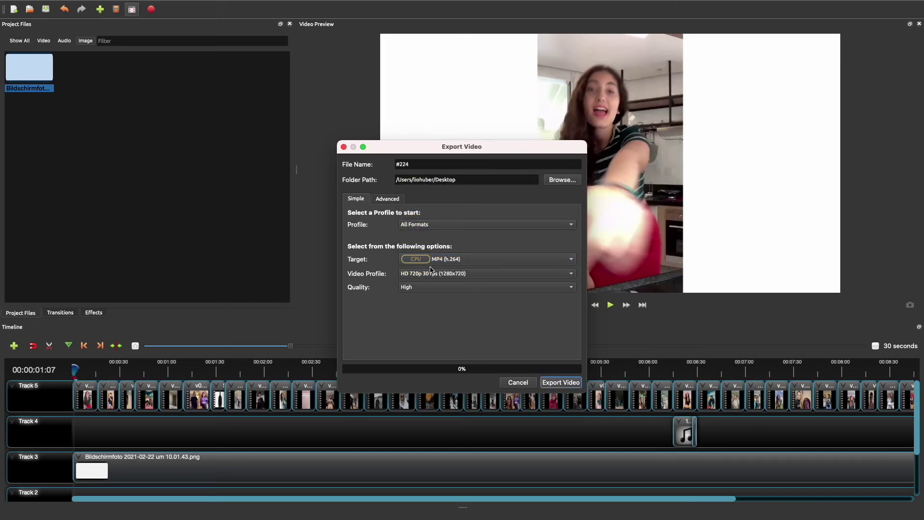
left_click(429, 275)
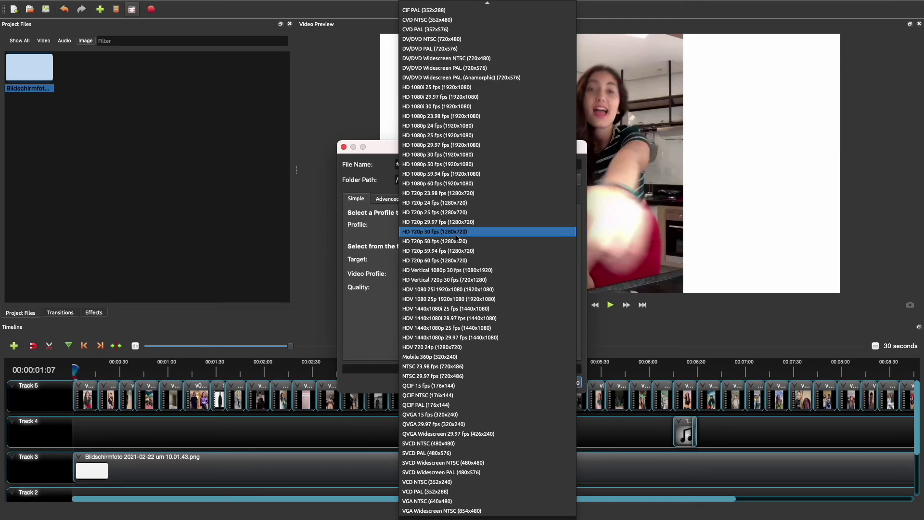
left_click(485, 232)
left_click(419, 286)
left_click(419, 287)
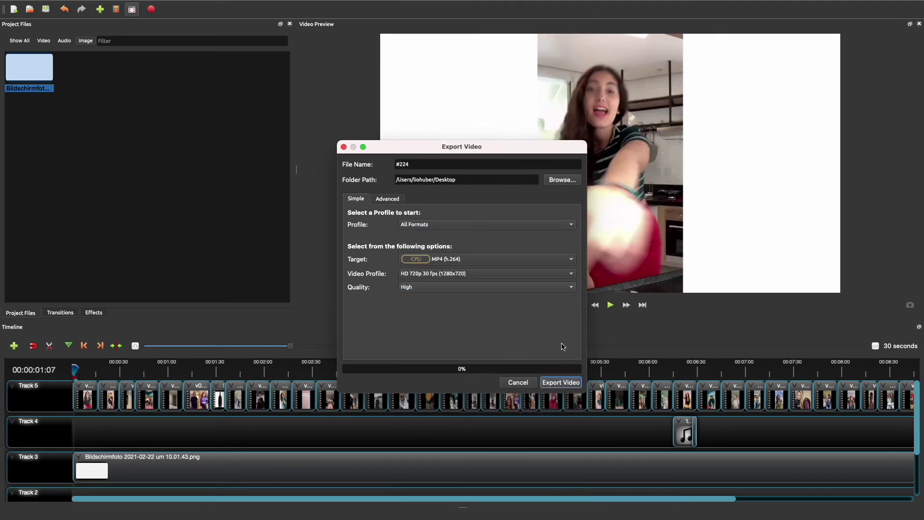
left_click(562, 382)
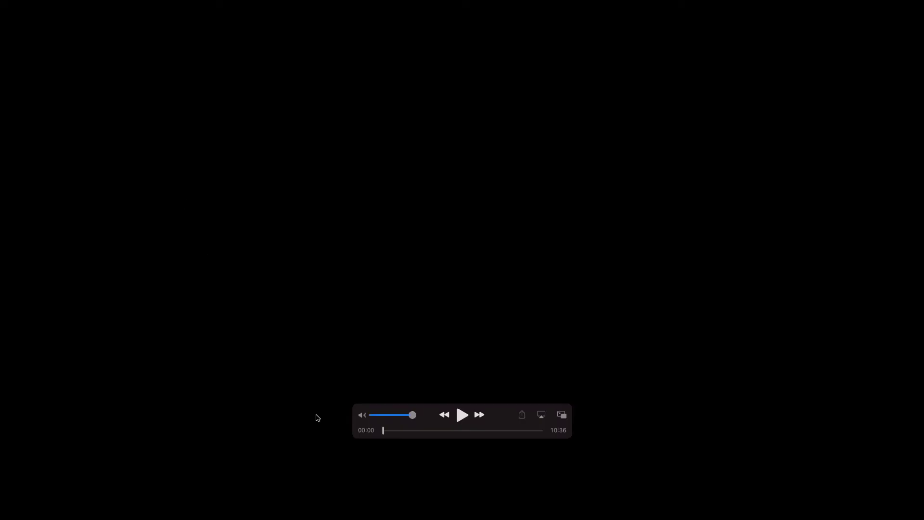
- Skip to about 3:00 in the exported video in the media player to check the result
left_click_drag(383, 431, 428, 436)
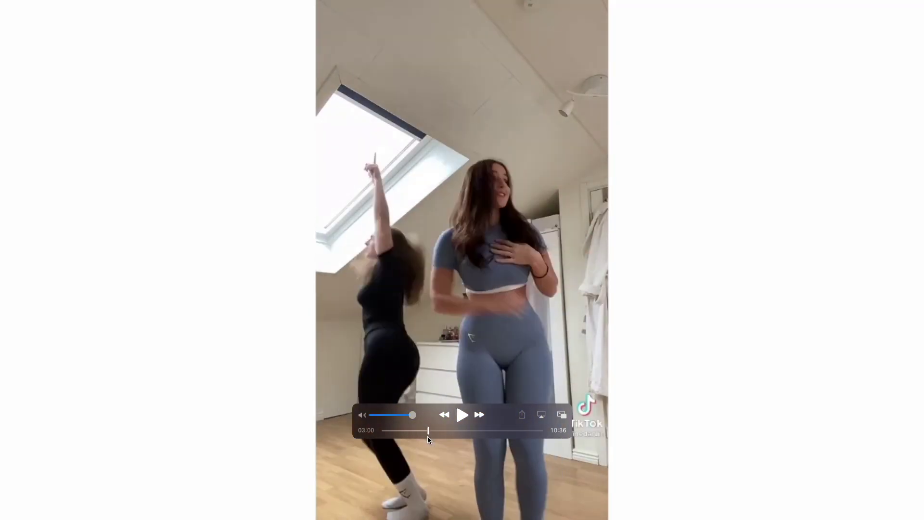